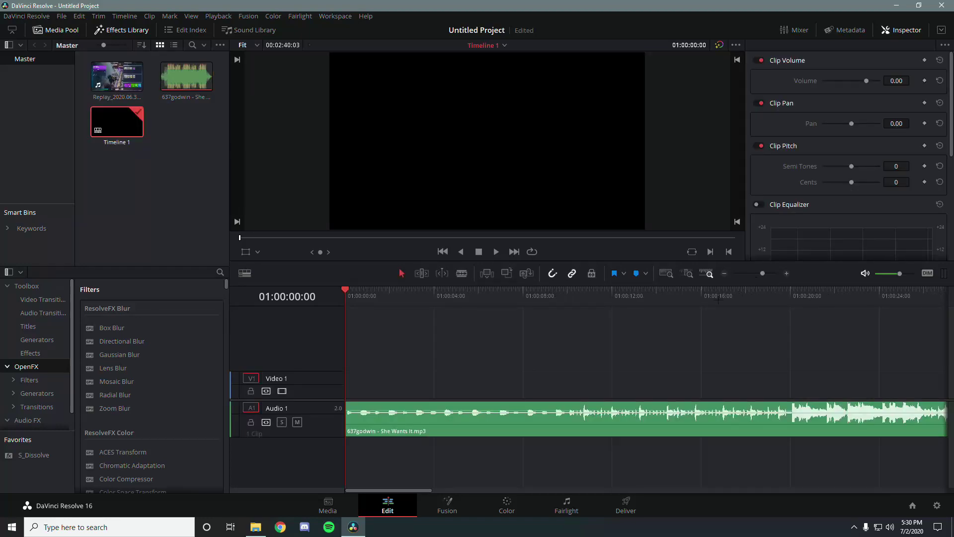
Split the music clip at 01:00:16:21, delete the part before the cut, and move the remainder to the start of Audio 2
left_click_drag(725, 297, 730, 298)
left_click_drag(730, 297, 728, 298)
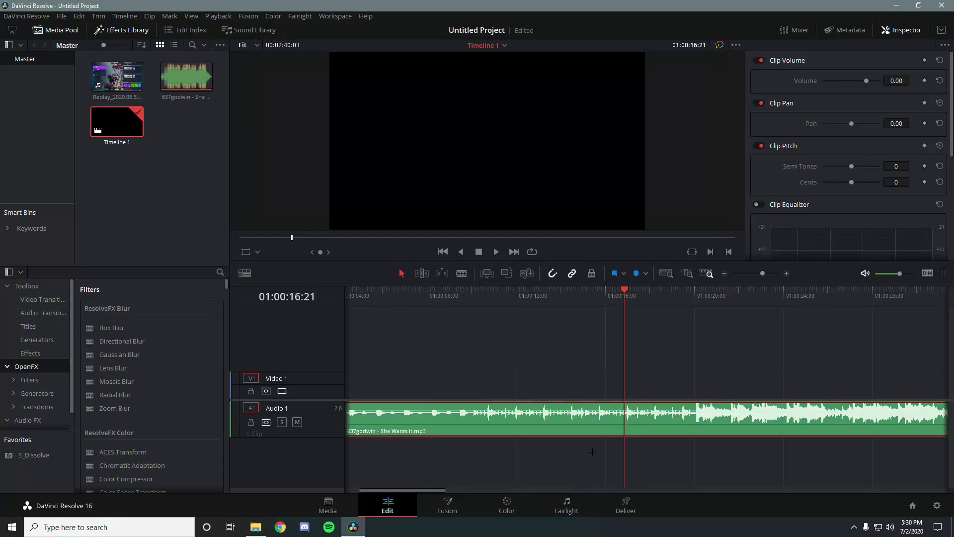
key("ctrl+b")
key("BackSpace")
left_click_drag(665, 431, 326, 463)
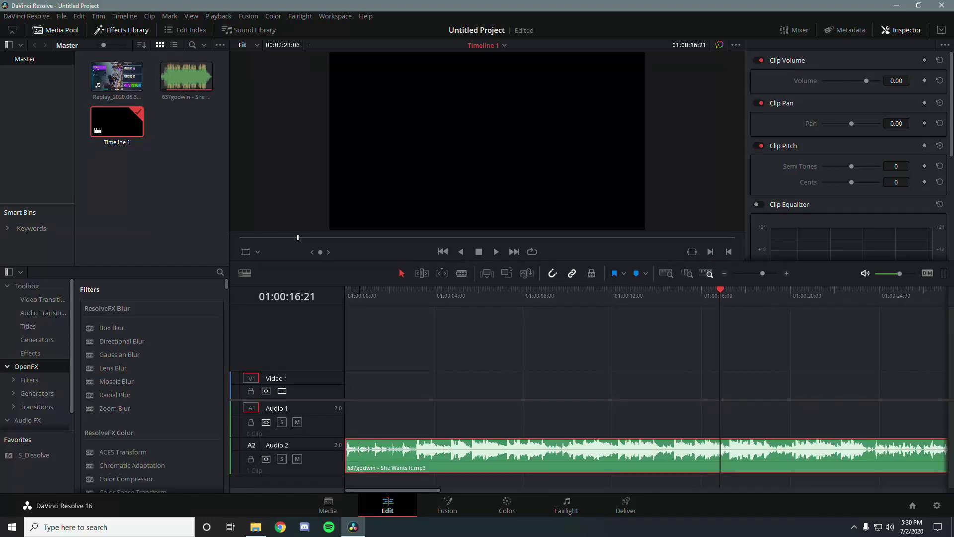
Play the music to find the beat drop and add a marker on the clip at 01:00:03:05
key("Home")
key("space")
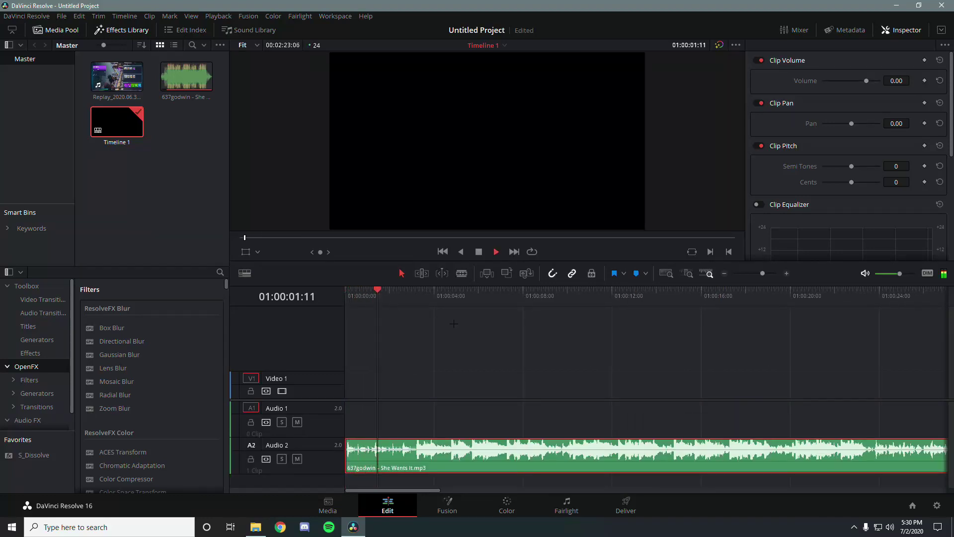
key("space")
key("space")
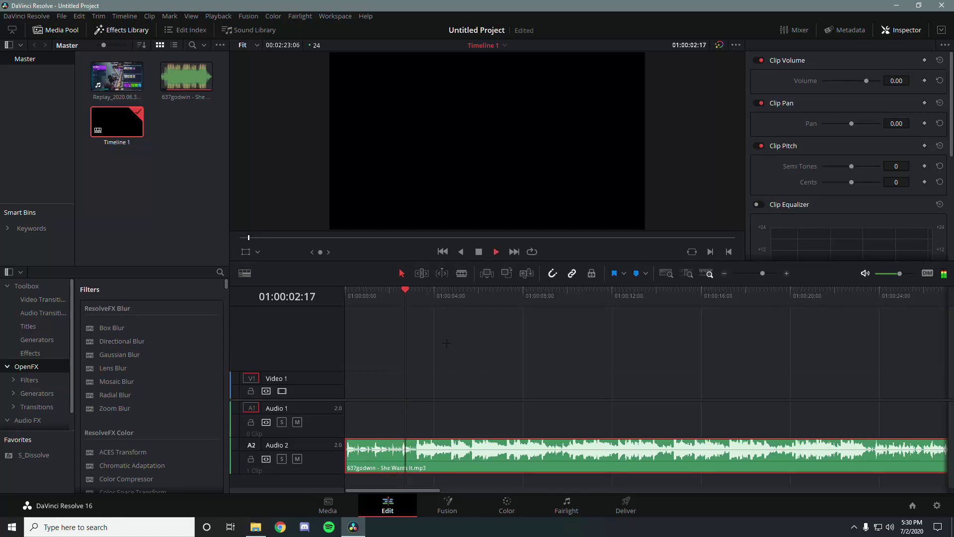
key("space")
key("Left")
key("Left")
key("Left")
key("Left")
key("Left")
key("Left")
key("Right")
key("Right")
key("Right")
key("Right")
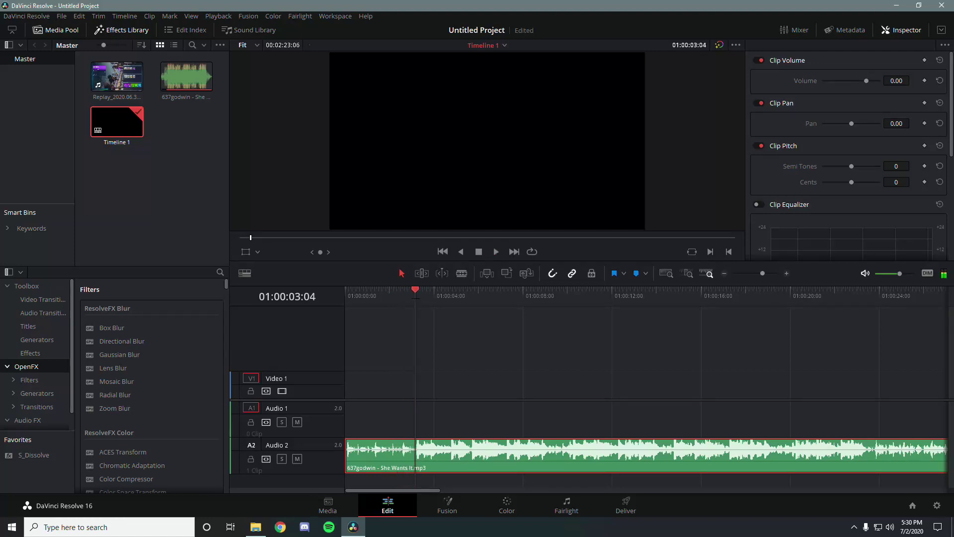
key("m")
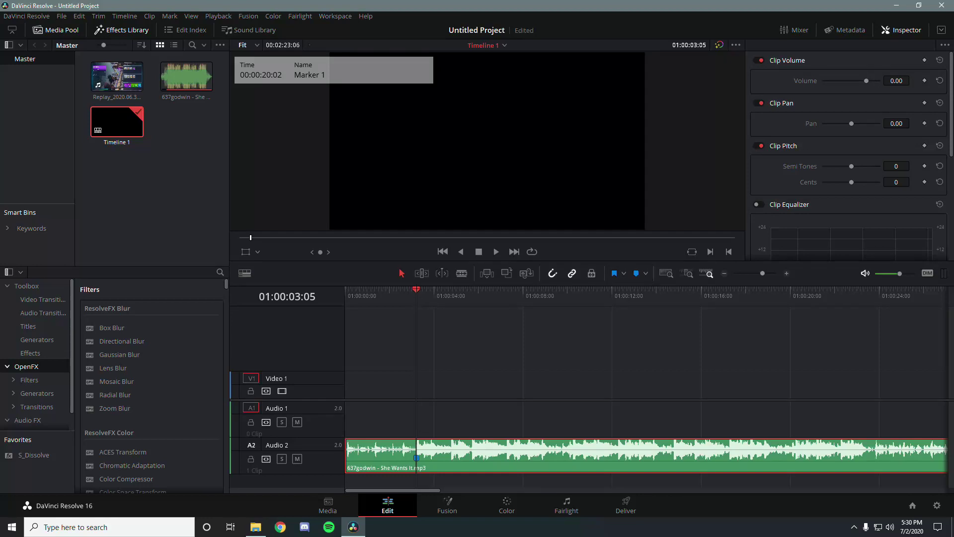
Split the music clip at 01:00:14:09 and delete the part after the cut
mouse_move(416, 457)
left_mouse_down()
mouse_move(459, 418)
mouse_move(667, 342)
left_mouse_up()
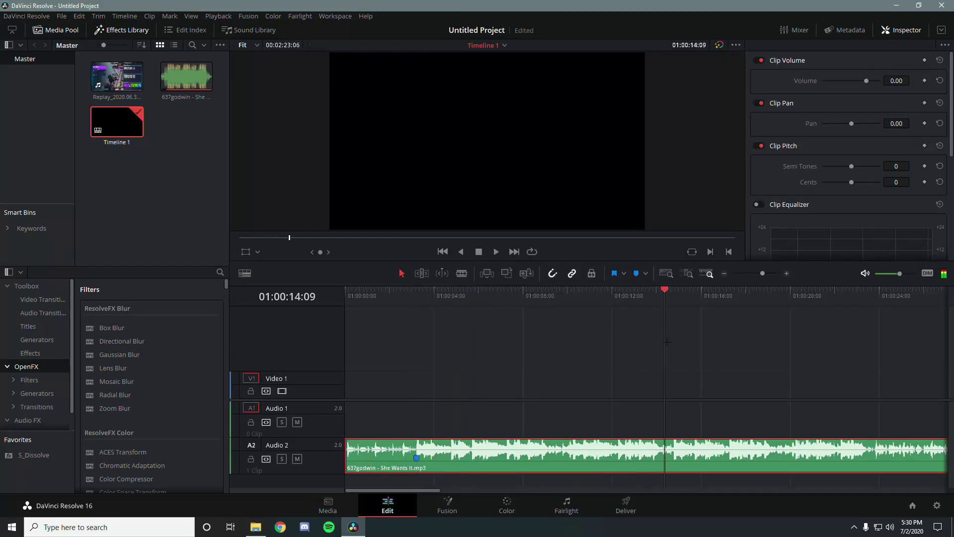
key("ctrl+b")
left_click(739, 462)
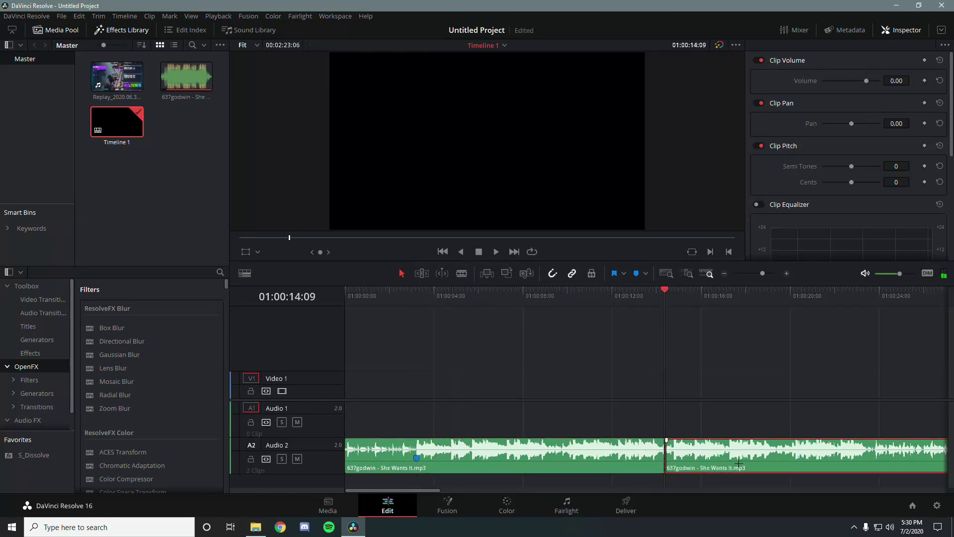
key("Delete")
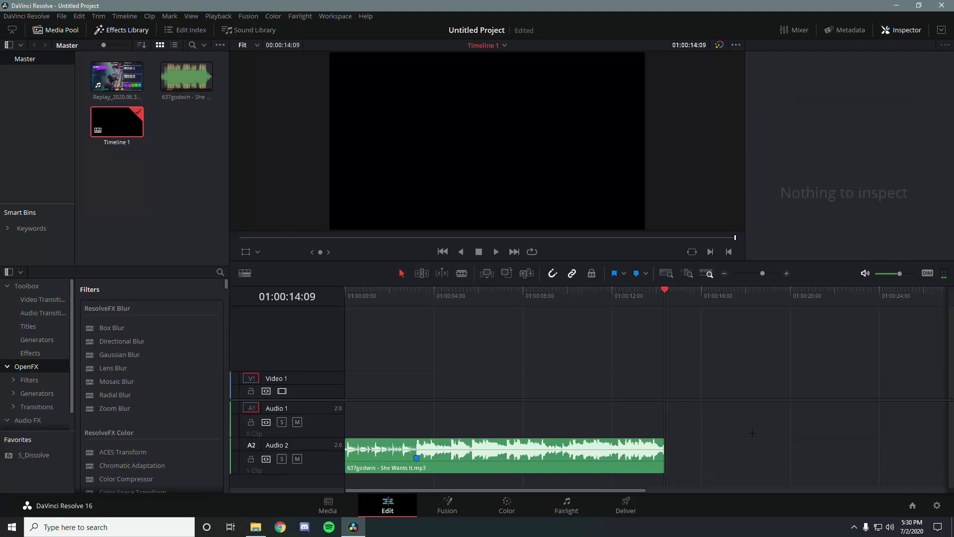
Place the Replay gameplay clip at the start of Video 1, with its sound on Audio 1
left_click_drag(116, 77, 348, 393)
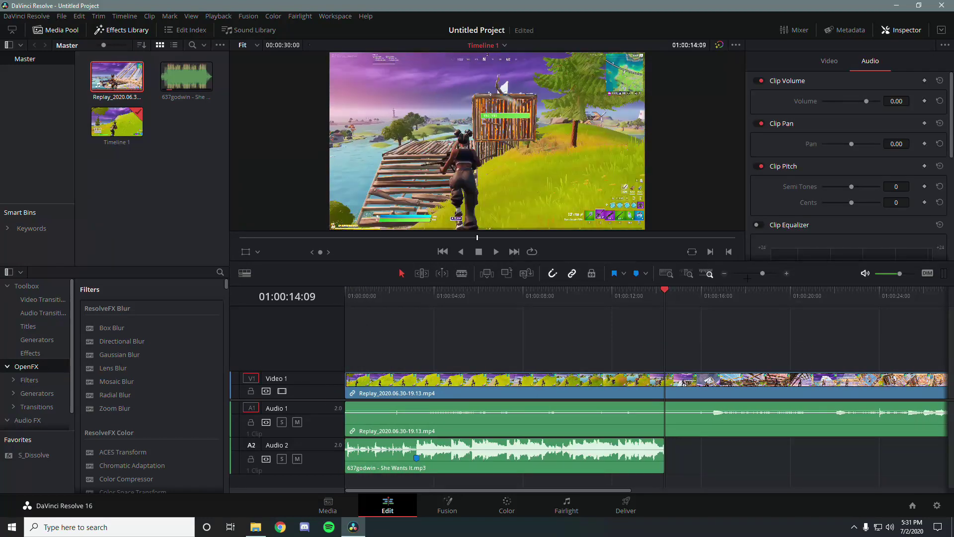
left_click_drag(762, 273, 760, 273)
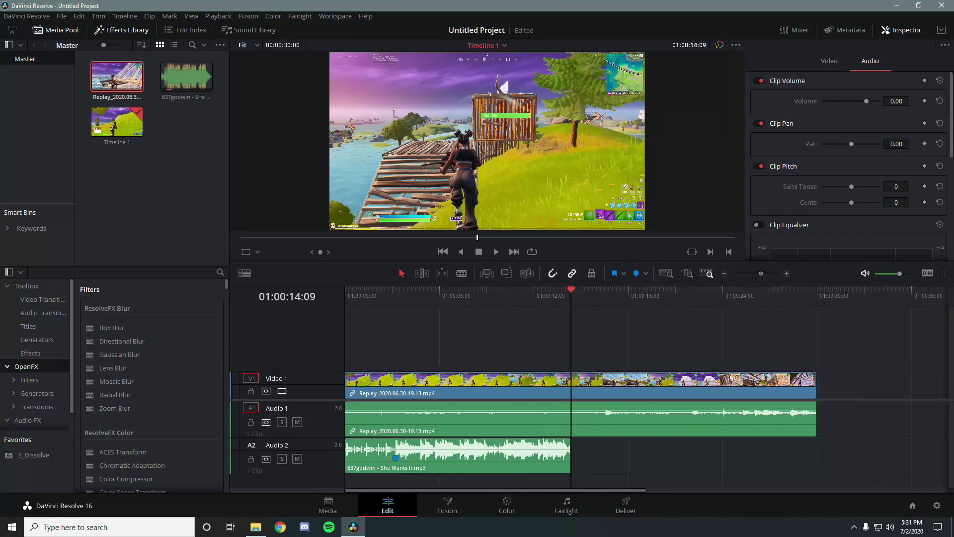
Split the replay clip at 01:00:23:04 and delete the part before the cut
left_click_drag(619, 286, 700, 362)
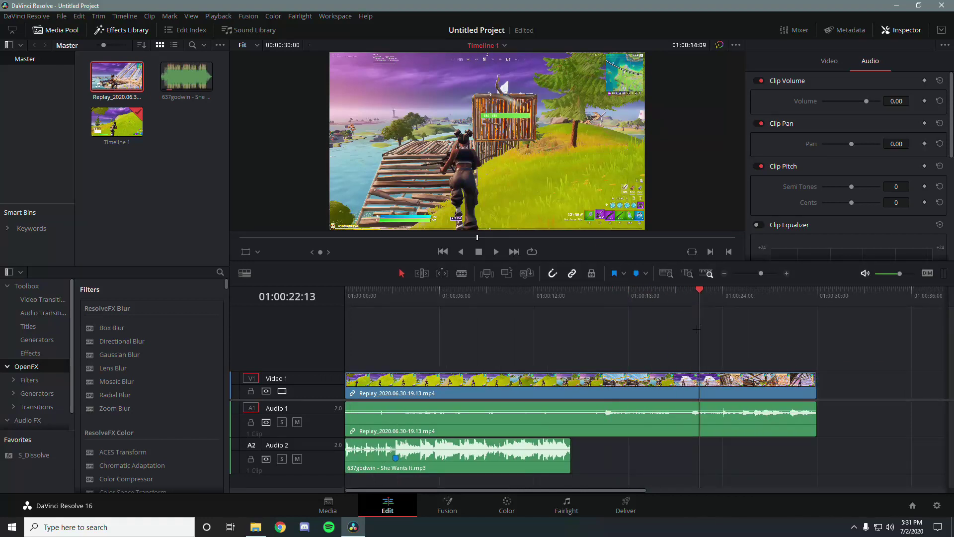
left_click(708, 385)
left_click_drag(700, 295, 692, 298)
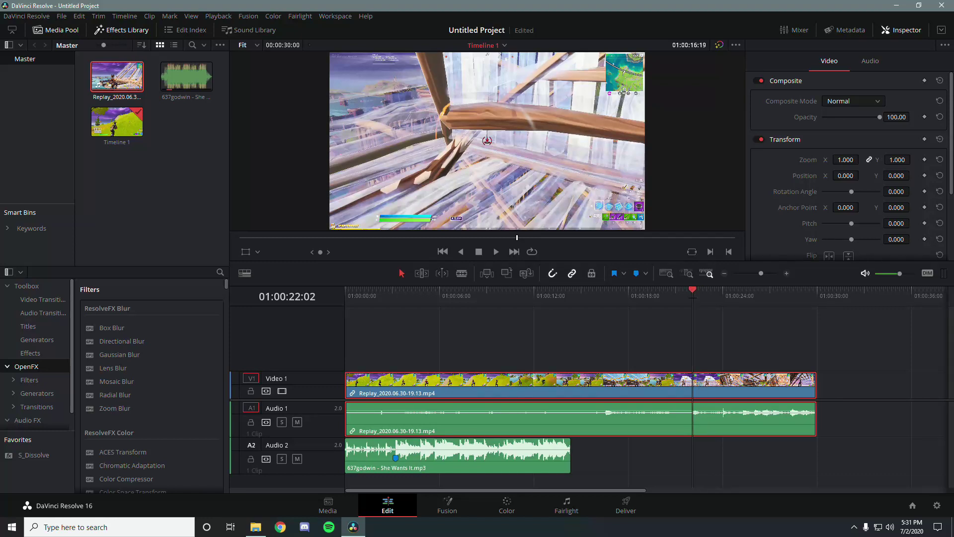
key("space")
key("space")
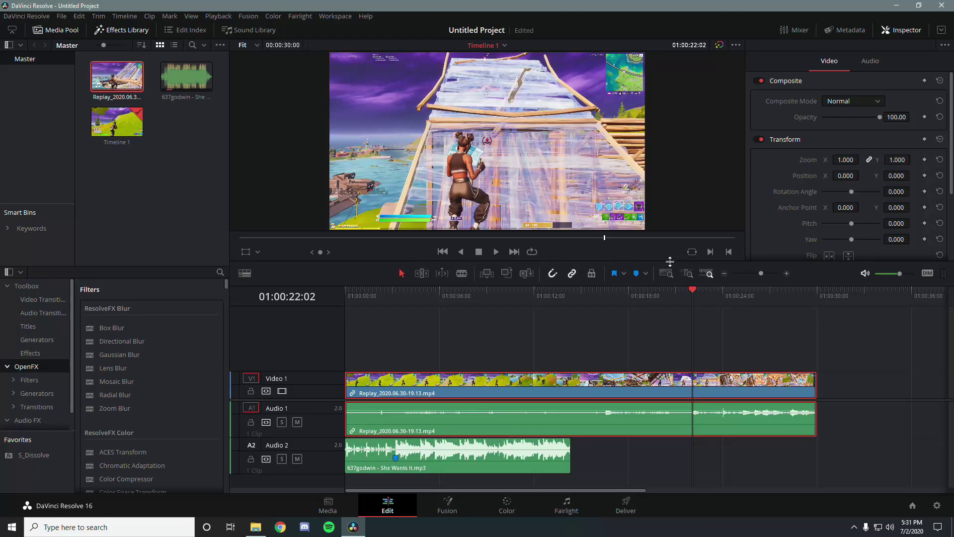
key("space")
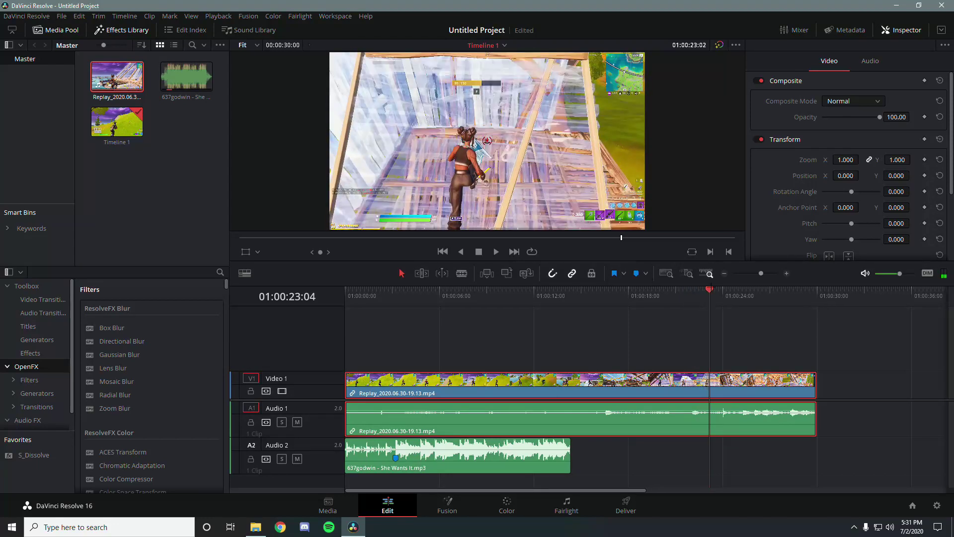
mouse_move(719, 285)
left_mouse_down()
mouse_move(744, 282)
mouse_move(709, 280)
left_mouse_up()
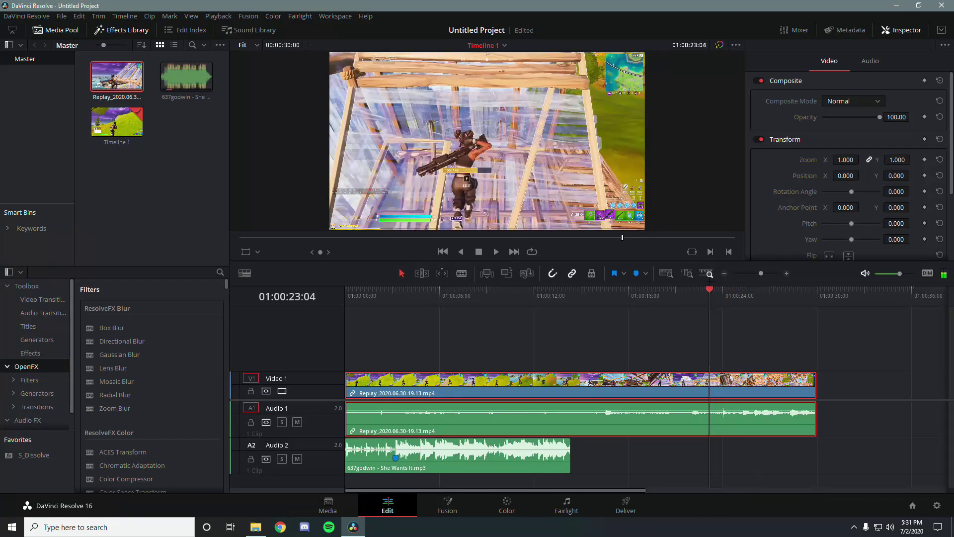
key("ctrl+b")
key("Delete")
Find the frame of the final shot in the replay clip and add a clip marker there at 01:00:28:20
key("space")
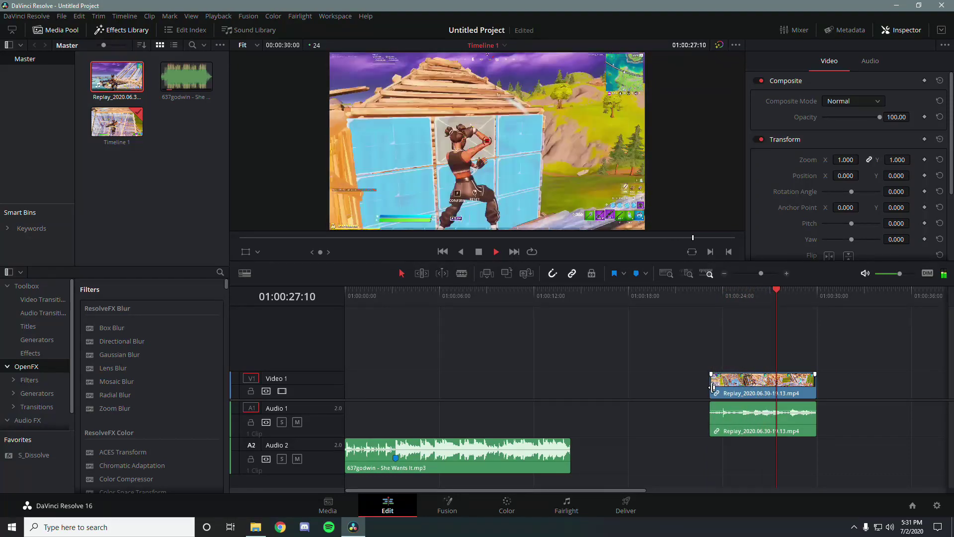
key("space")
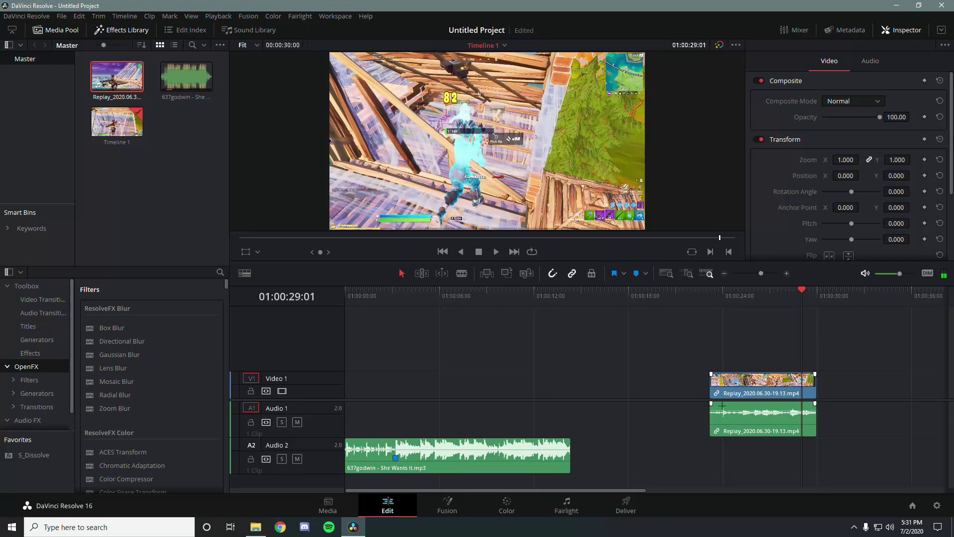
left_click(799, 290)
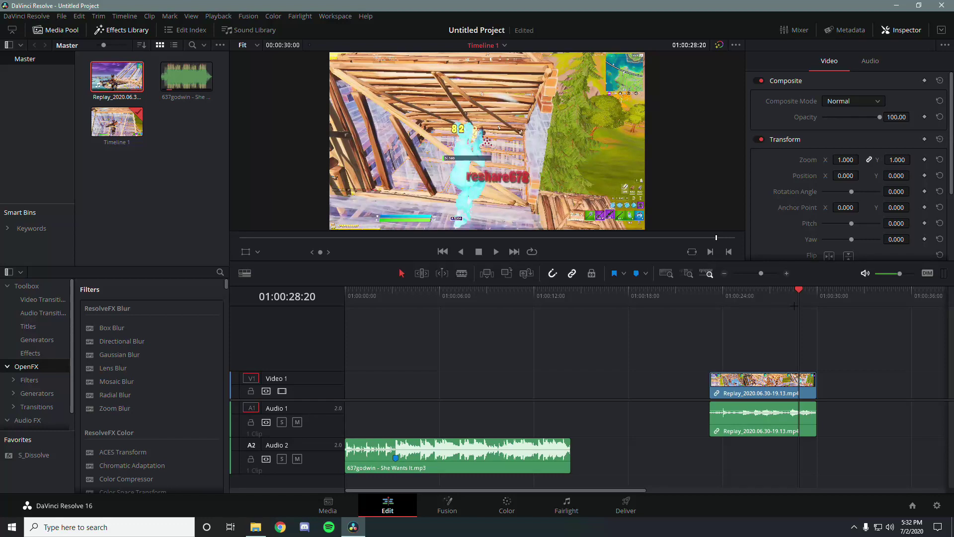
key("Left")
key("Right")
key("Right")
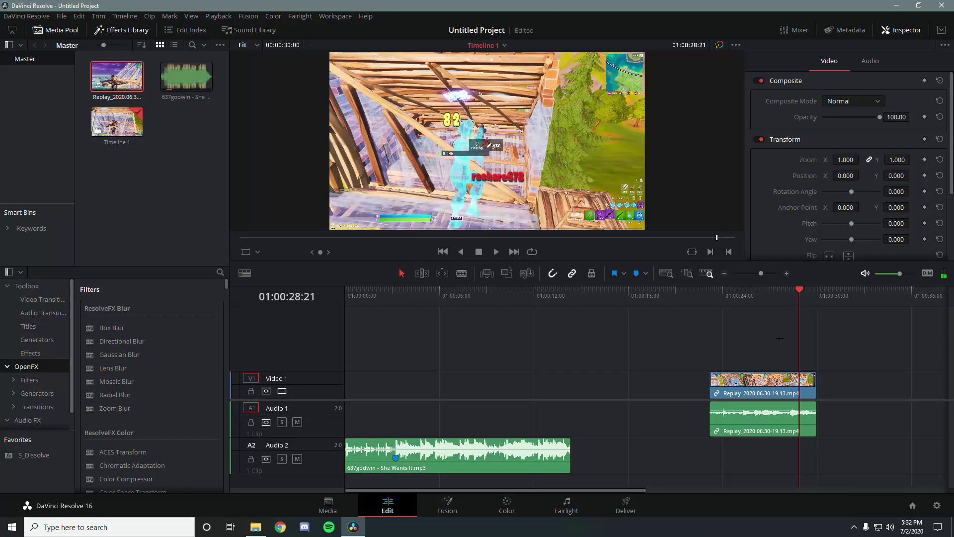
key("Left")
key("Left")
key("Right")
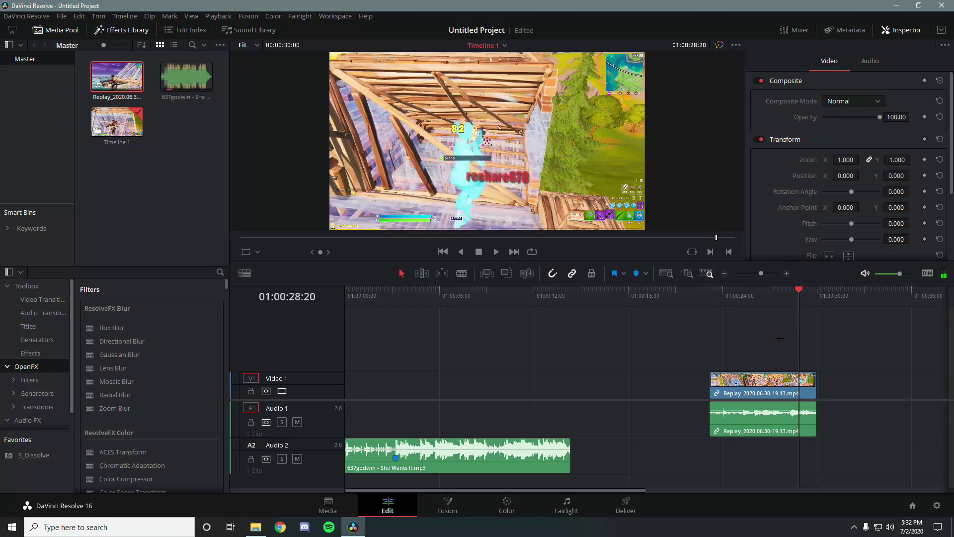
left_click(795, 390)
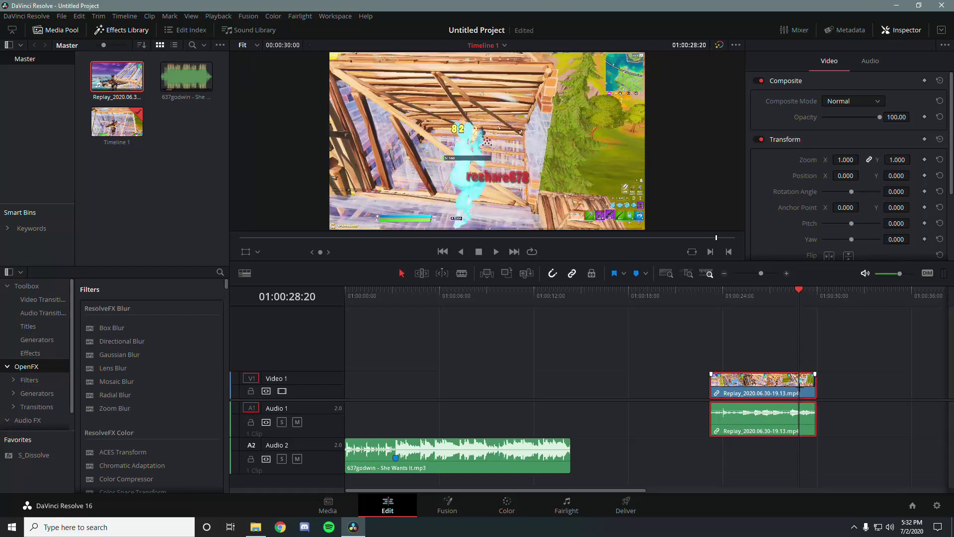
Move the replay clip to the timeline start and slide the music so its marker lines up with the replay's marker
left_click_drag(751, 403, 386, 404)
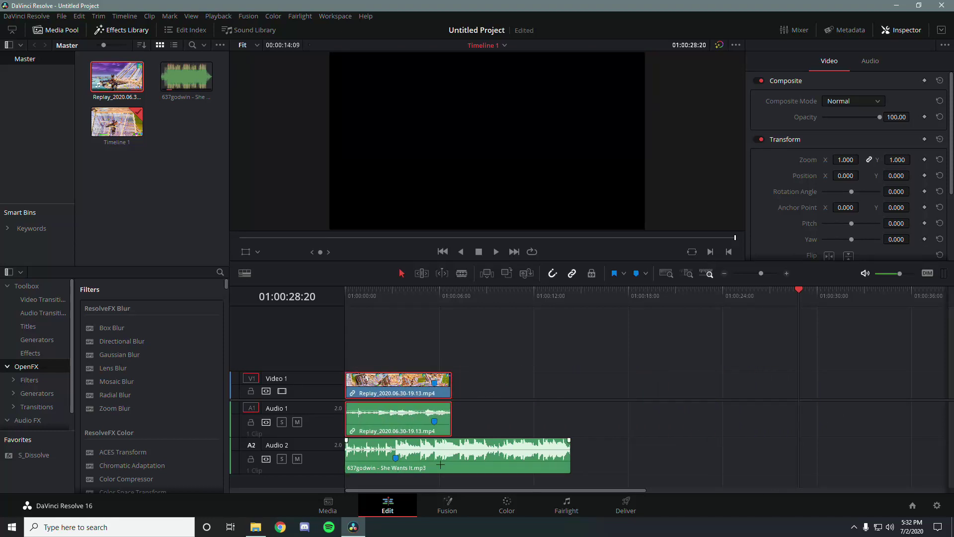
left_click_drag(440, 465, 478, 465)
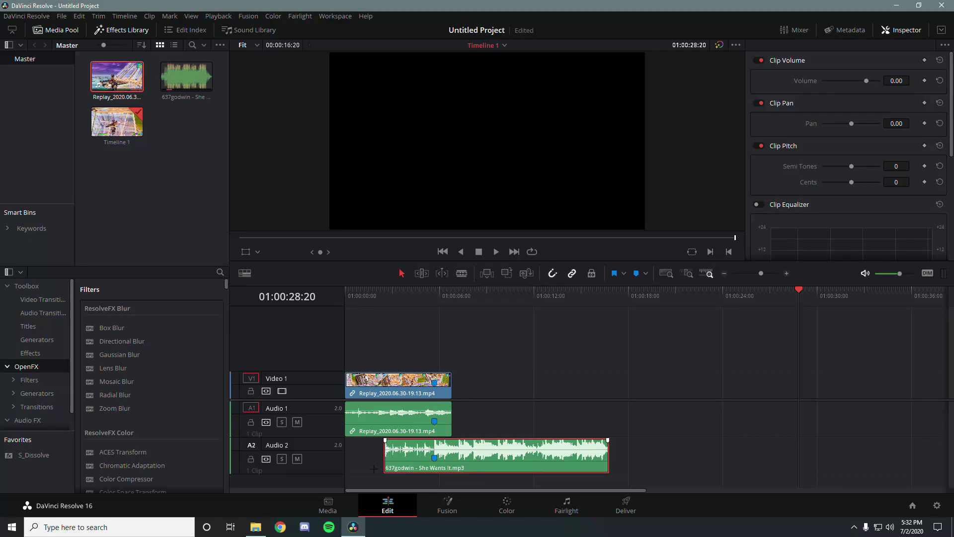
Extend the music's beginning back to the timeline start and cut off everything after 01:00:06:20, where the replay clip ends
left_click_drag(387, 457, 313, 456)
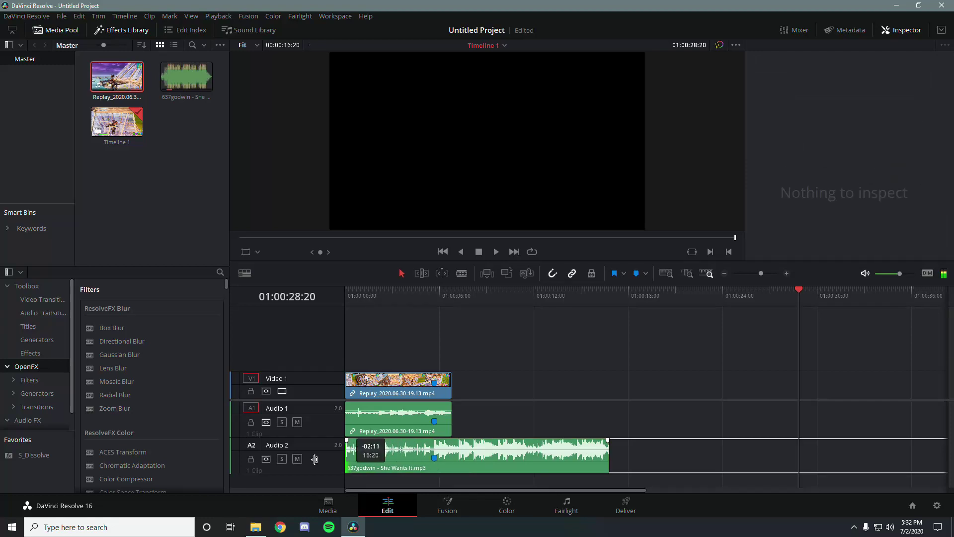
left_click(458, 291)
left_click(492, 458)
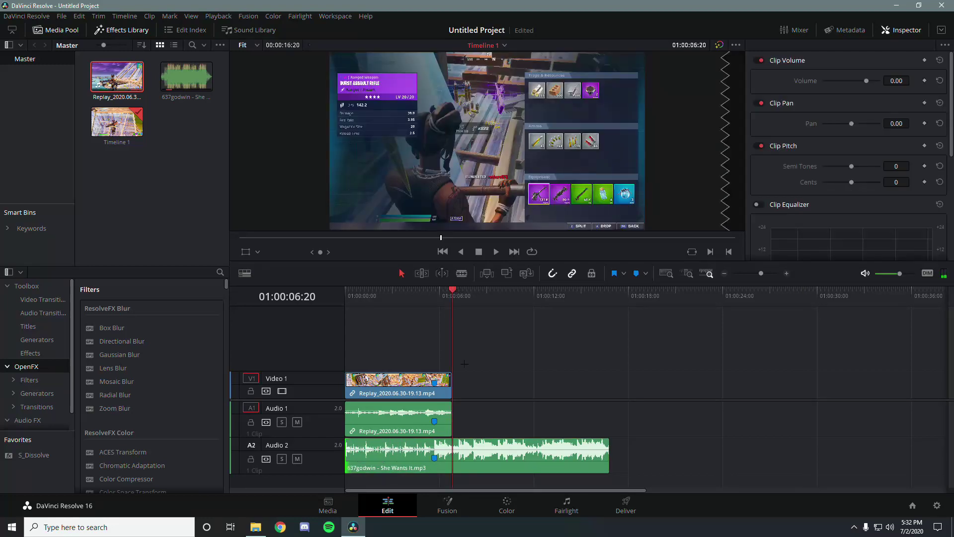
key("ctrl+b")
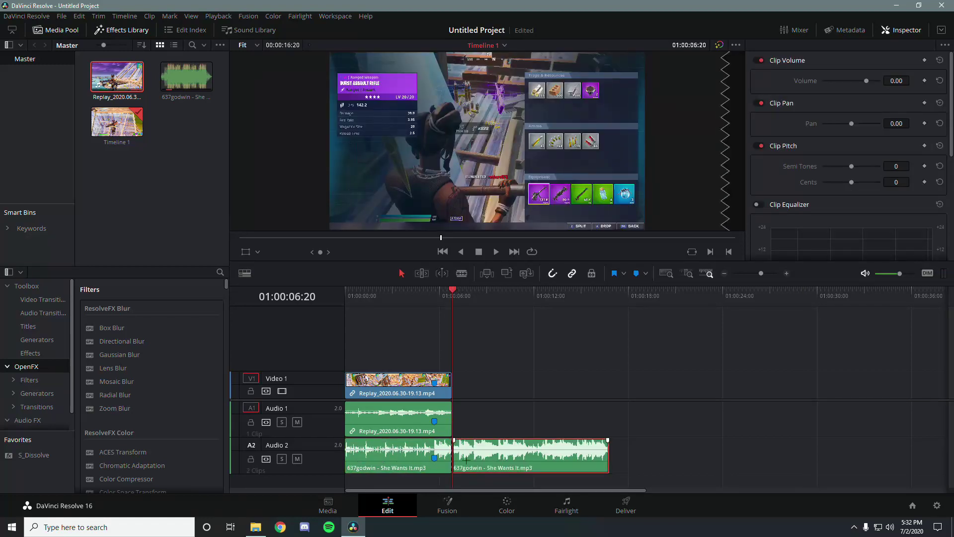
key("Delete")
Show the replay clip's retime curve and switch on the Retime Speed curve
left_click_drag(420, 293, 434, 295)
left_click(399, 383)
right_click(399, 383)
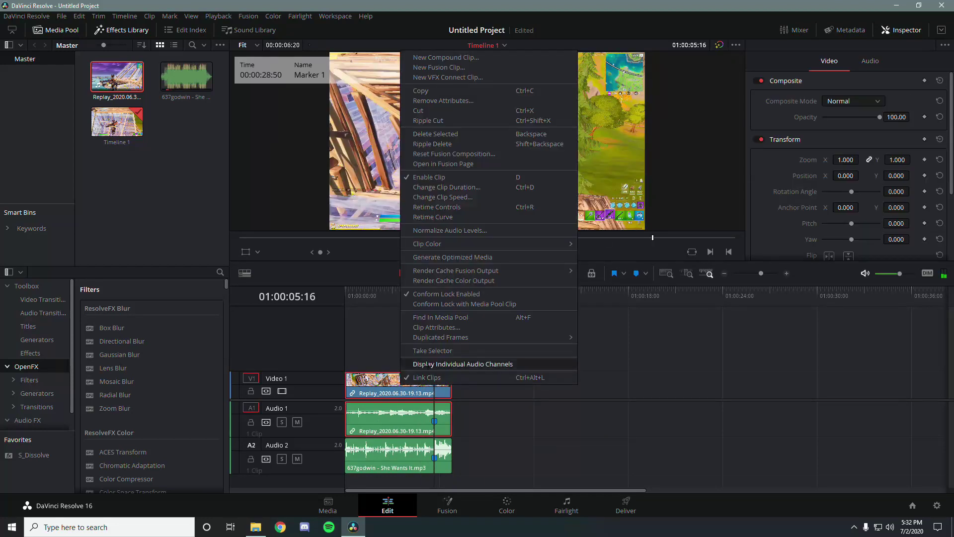
left_click(447, 216)
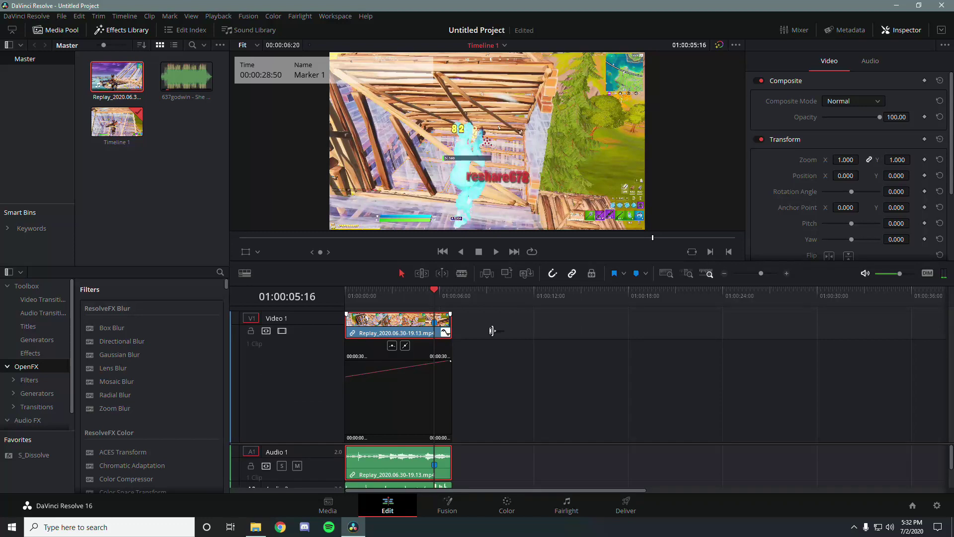
left_click_drag(760, 272, 766, 273)
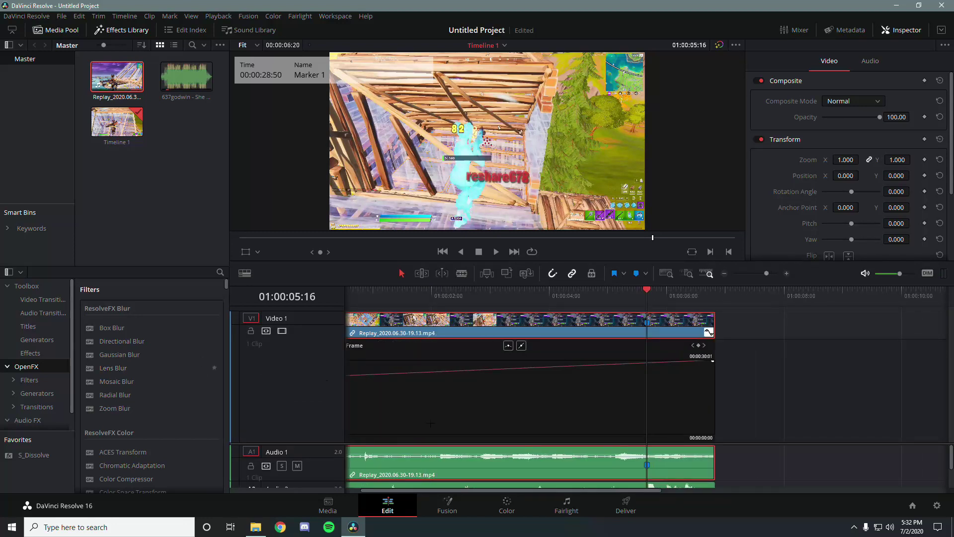
left_click_drag(622, 490, 601, 490)
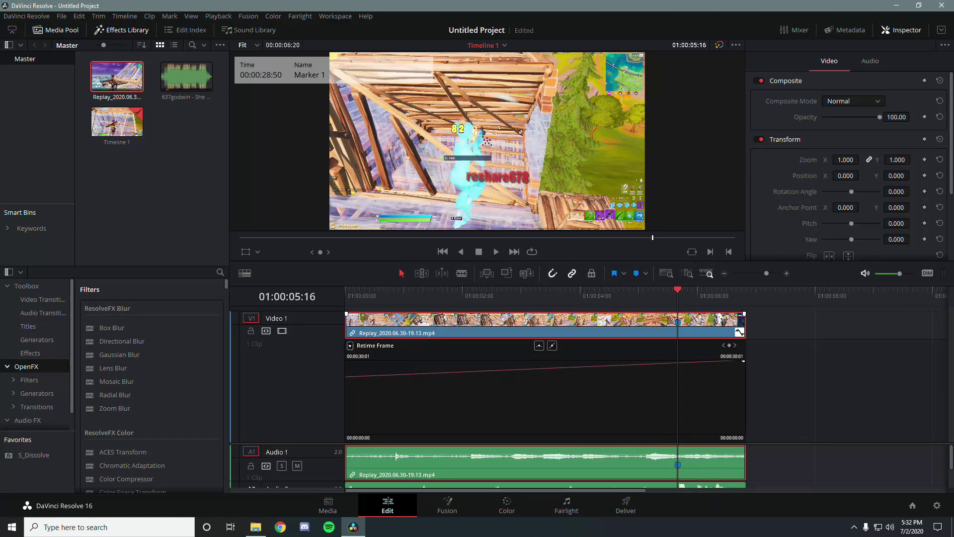
left_click(349, 345)
left_click(353, 513)
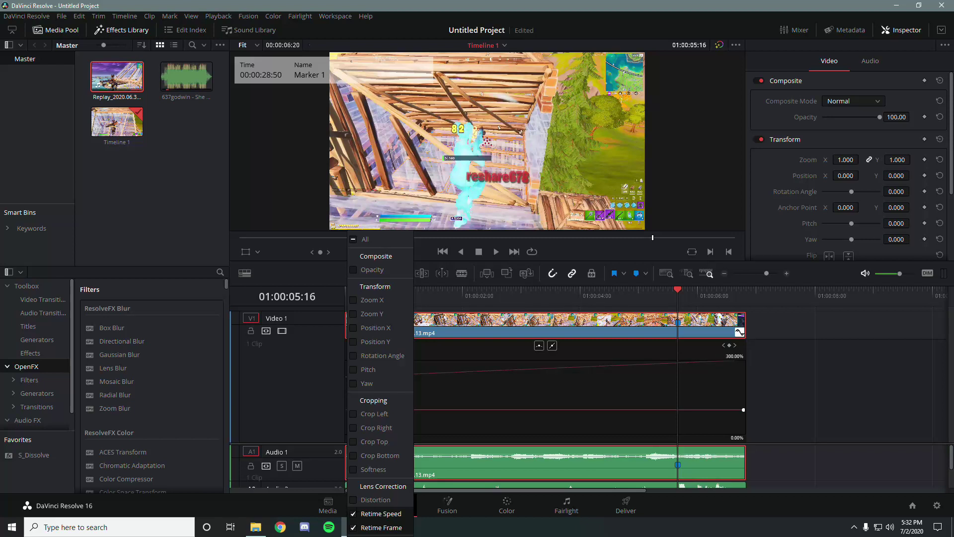
left_click(769, 390)
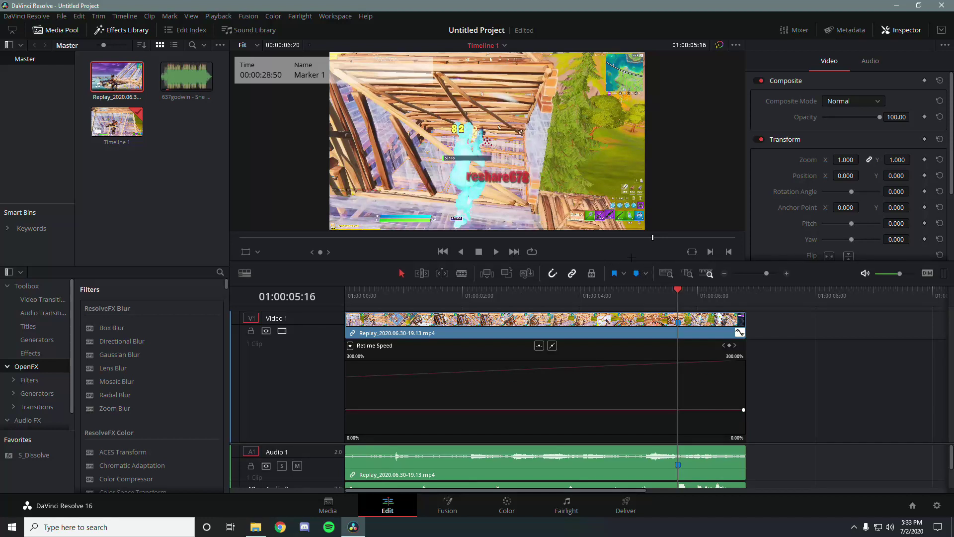
Add a Retime Speed keyframe to the replay clip at 01:00:05:11, a few frames before the shot marker
key("Left")
key("Left")
key("Left")
key("Left")
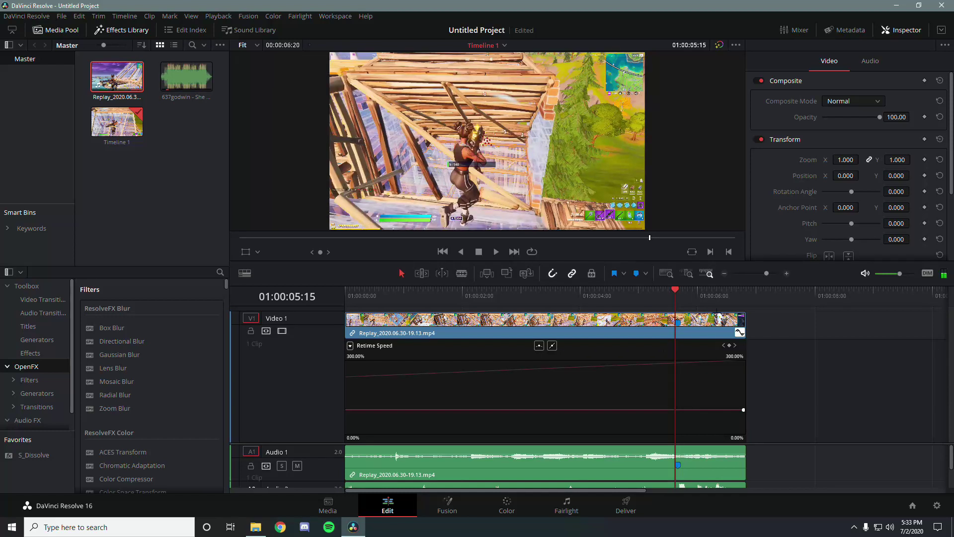
key("Left")
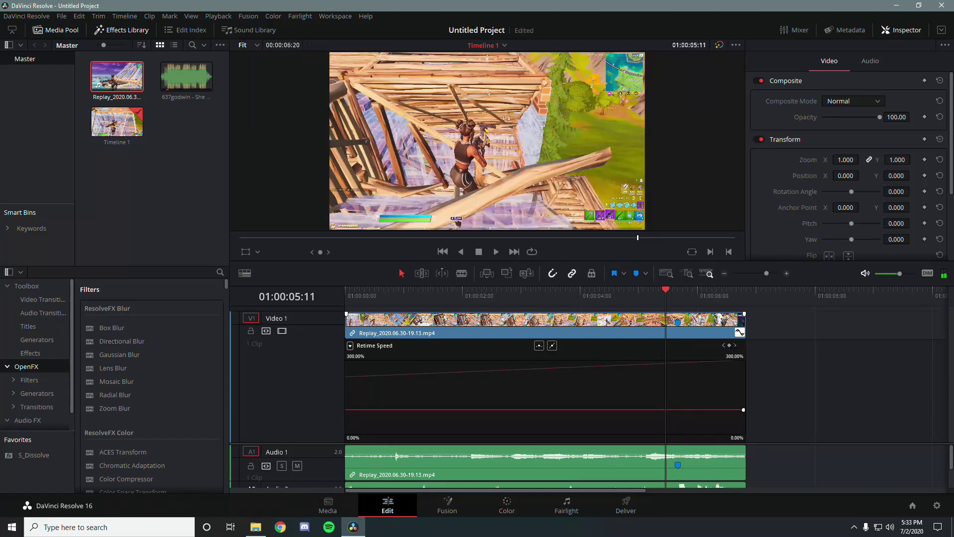
left_click(728, 345)
Add a second Retime Speed keyframe at the marker, 01:00:05:16, and raise the speed between the two keyframes
key("Right")
key("Right")
key("Right")
key("Right")
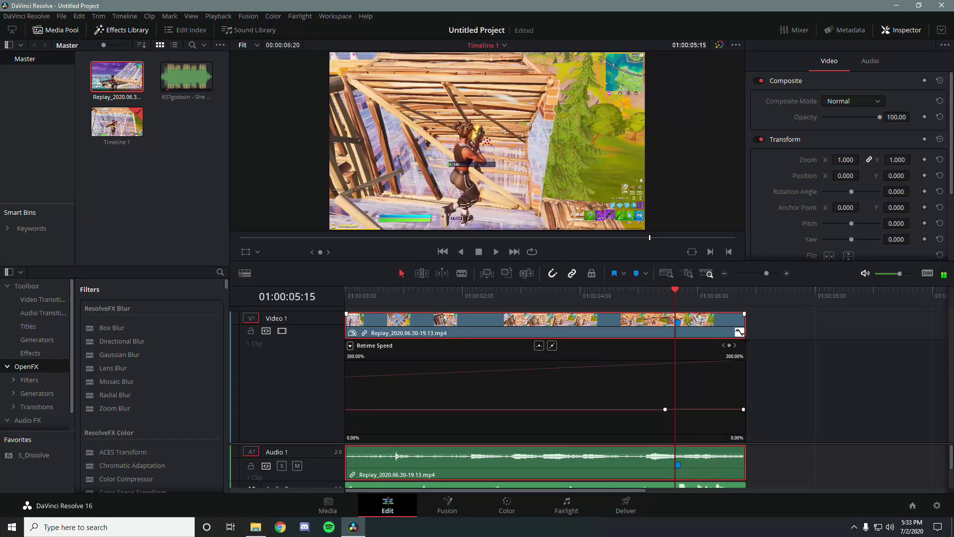
key("Right")
key("Right")
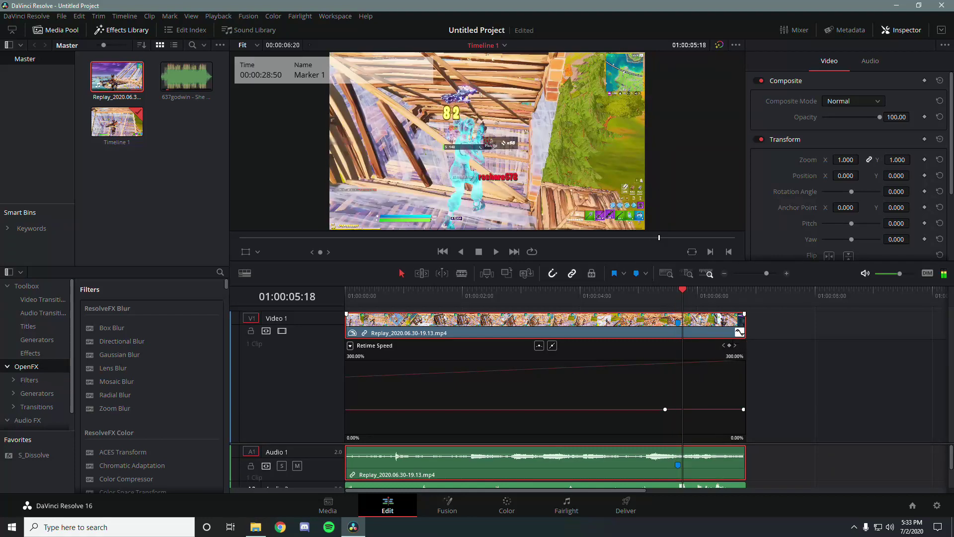
key("Left")
left_click(728, 345)
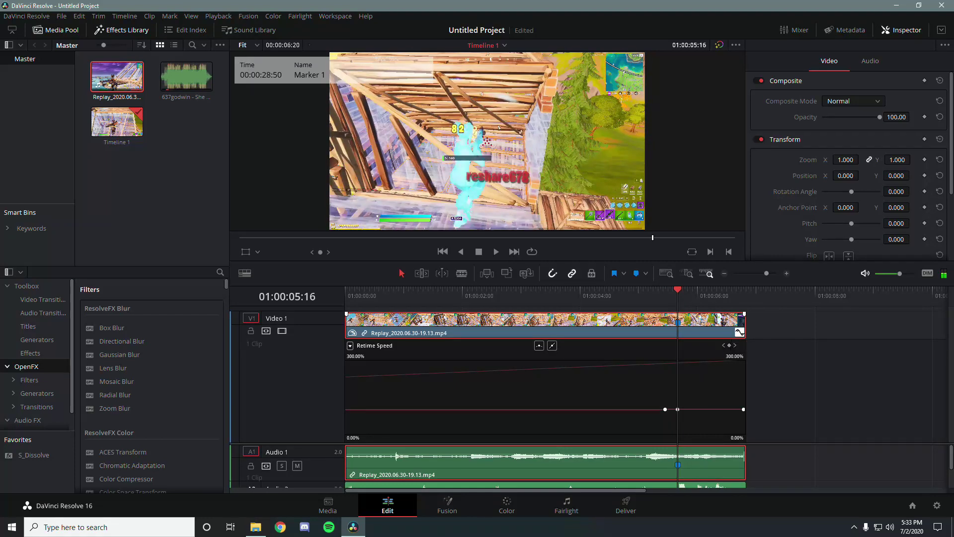
left_click_drag(674, 409, 667, 297)
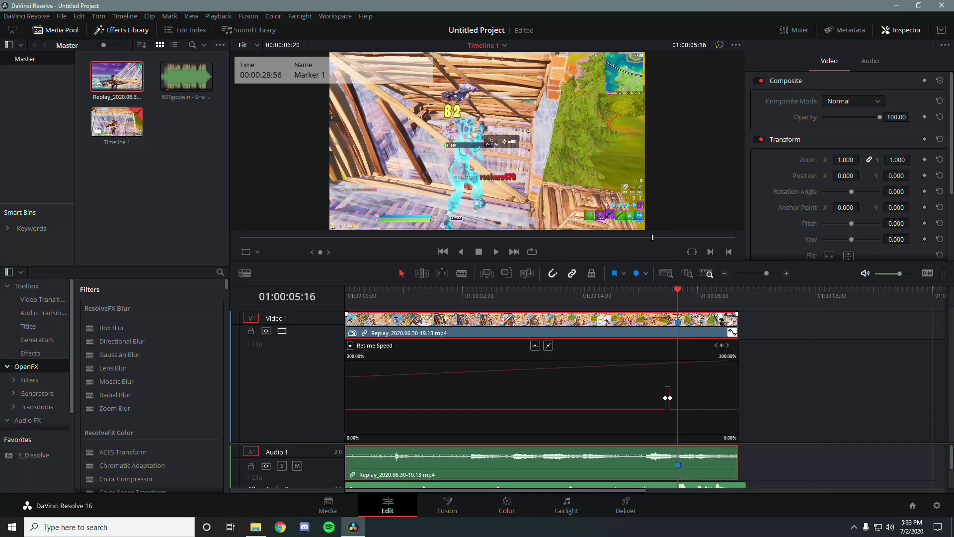
Add a third Retime Speed keyframe at 01:00:06:02 and lower the speed of the segment just before it to slow motion
key("Right")
key("Right")
key("Right")
key("Left")
key("Left")
key("Left")
key("Right")
key("Right")
key("Right")
key("Right")
key("Right")
key("Right")
key("Right")
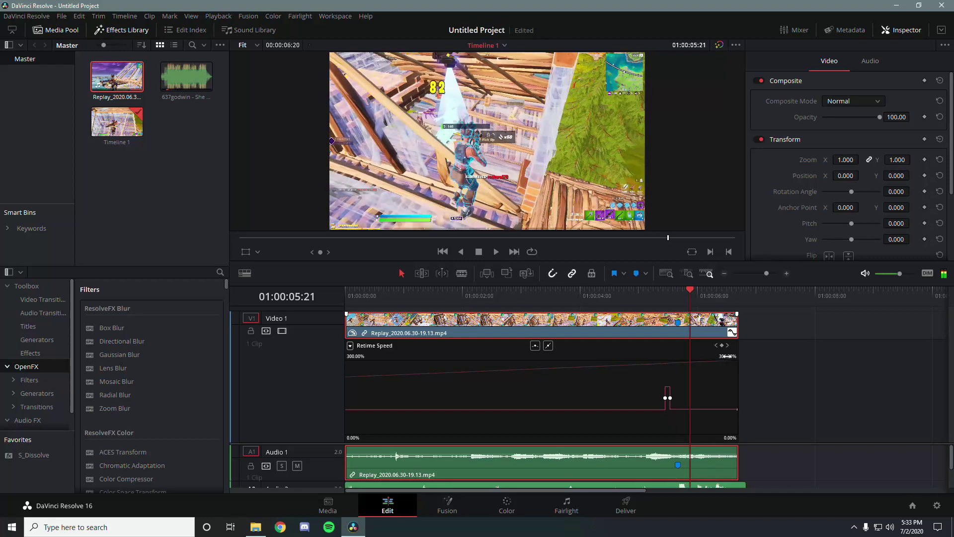
key("Right")
key("Right")
key("Right")
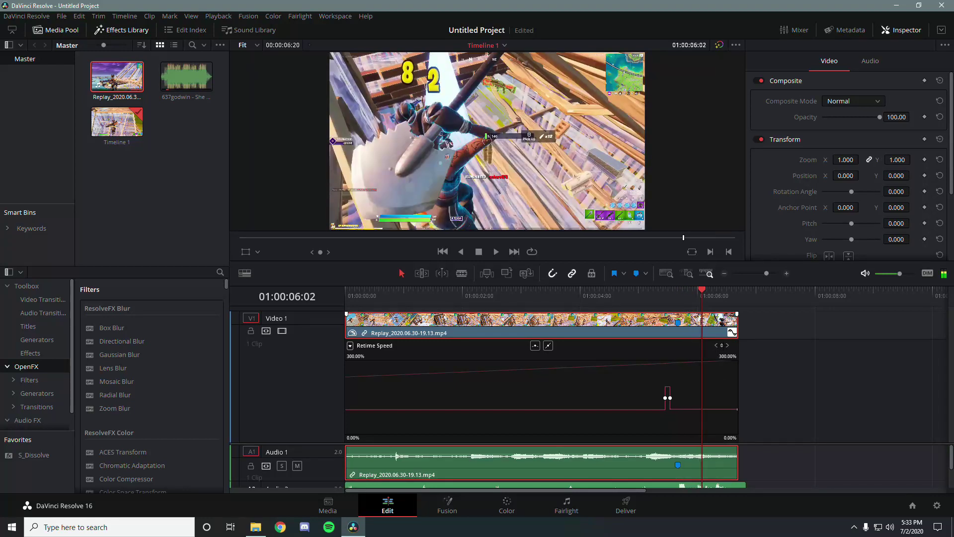
left_click(721, 345)
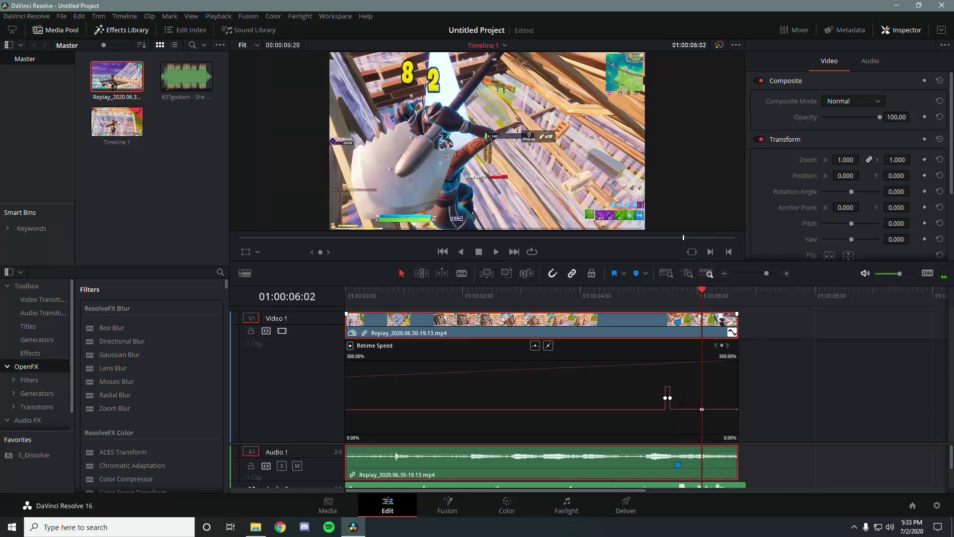
left_click_drag(686, 406, 699, 467)
left_click_drag(699, 467, 701, 471)
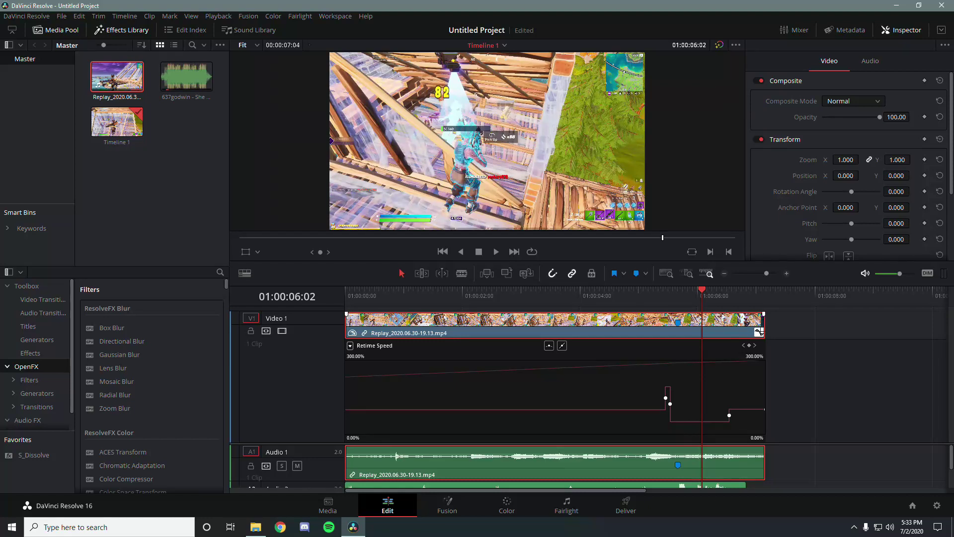
Hide the replay clip's retime curve and play the timeline from 01:00:05:09 to check the speed change
left_click(759, 332)
left_click(658, 300)
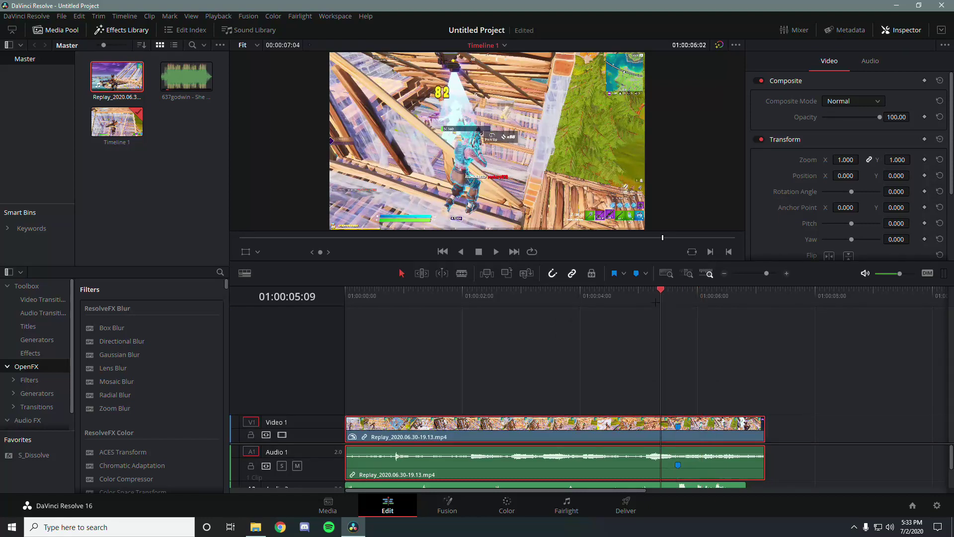
key("space")
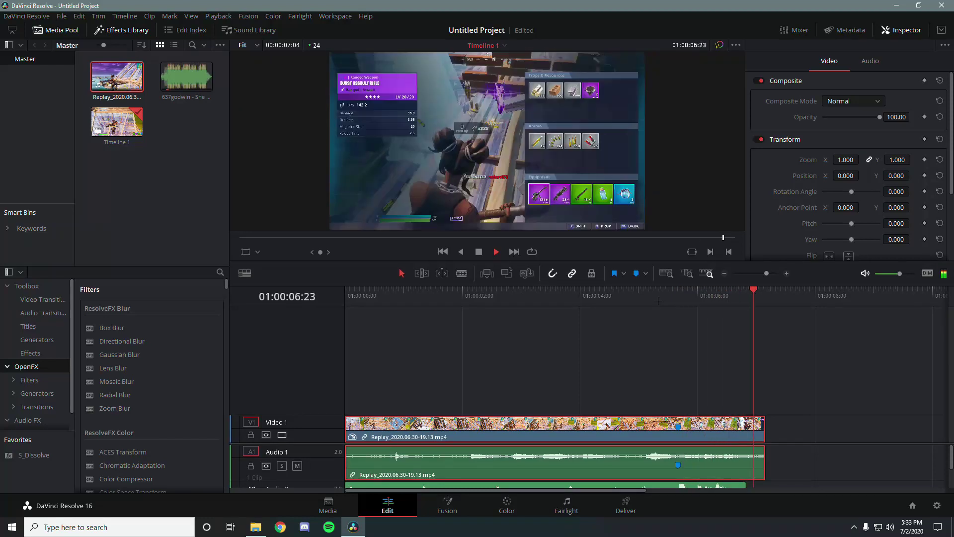
Open the replay clip in Fusion at the marker frame, 01:00:05:16, and space the MediaOut1 node away from MediaIn1
left_click_drag(690, 301, 682, 302)
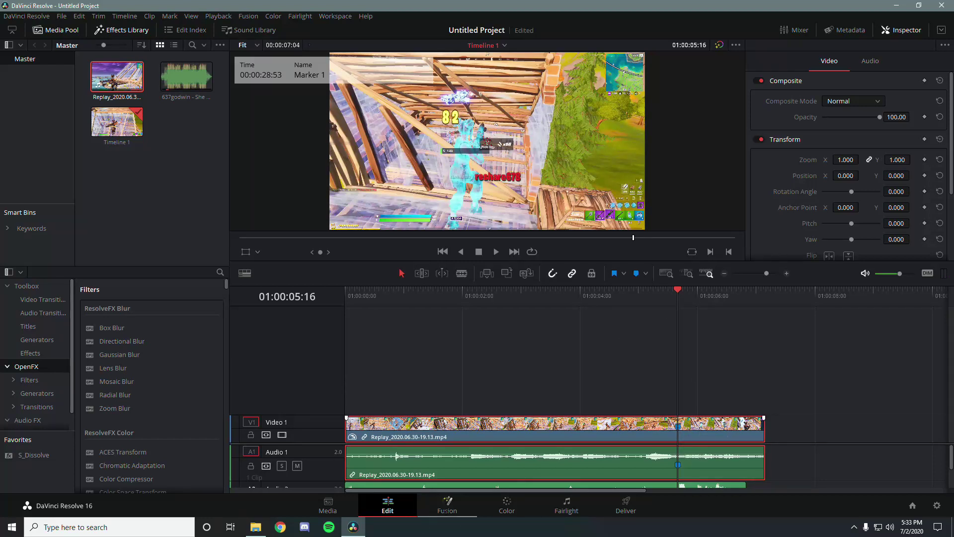
left_click(447, 504)
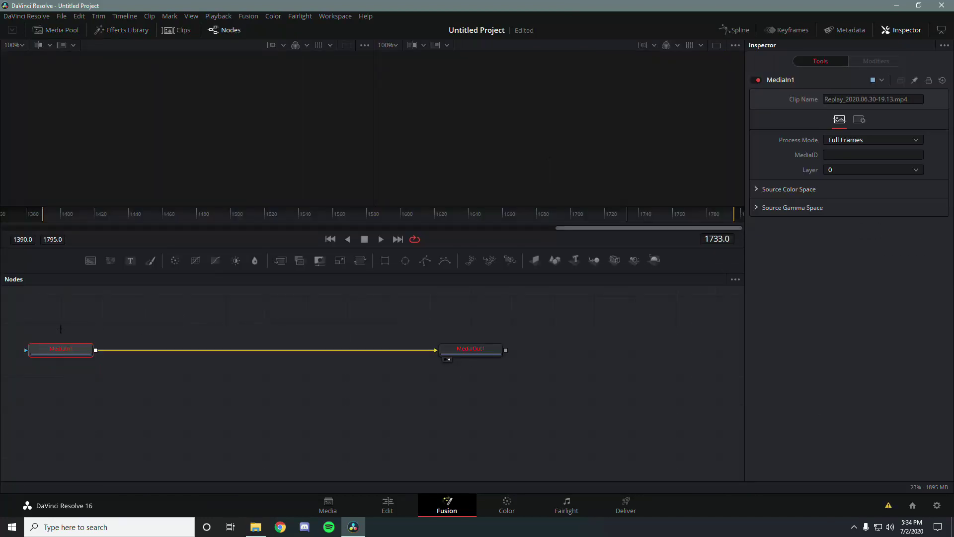
left_click_drag(34, 332, 529, 374)
left_click_drag(470, 351, 639, 439)
left_click(600, 410)
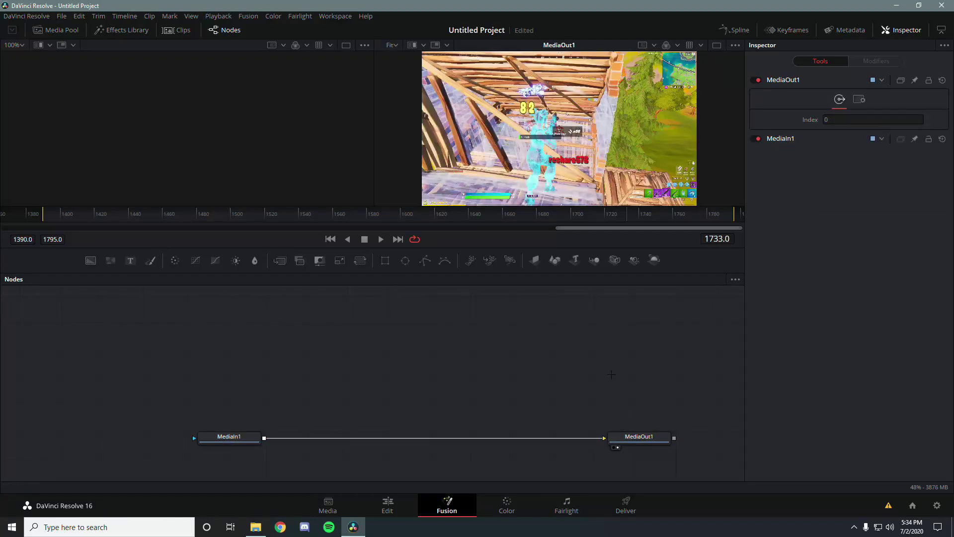
Insert a Blur node between MediaIn1 and MediaOut1 and set its blur size to 15.0
key("shift+space")
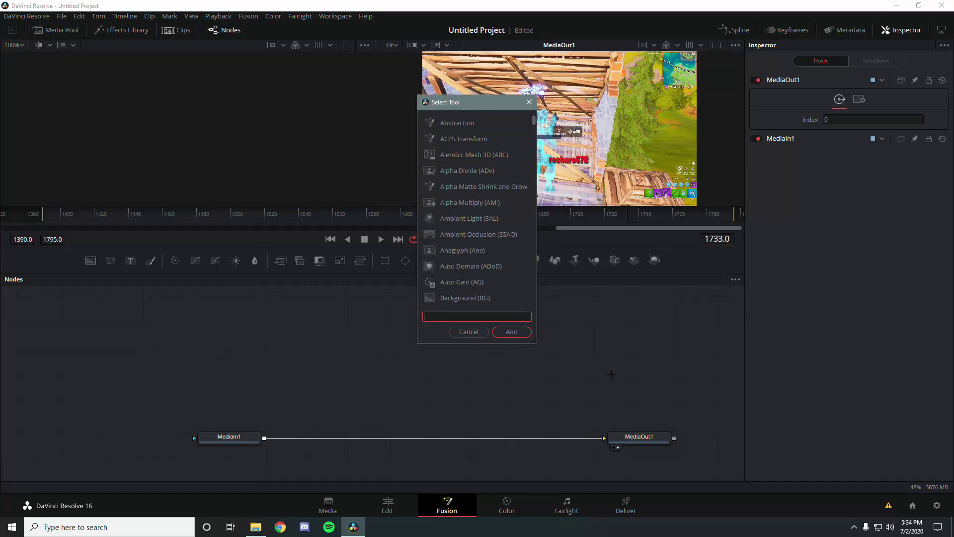
type("blur")
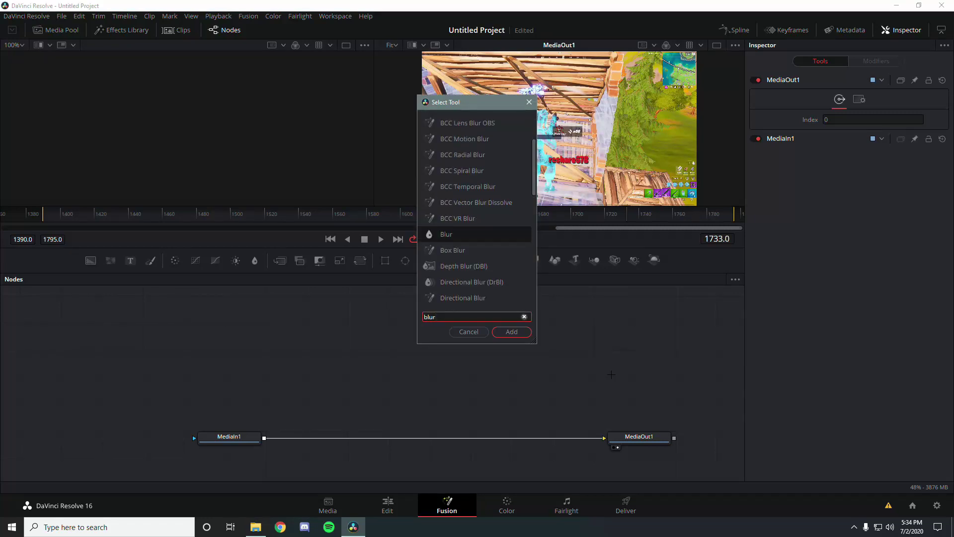
scroll(483, 257, "down", 3)
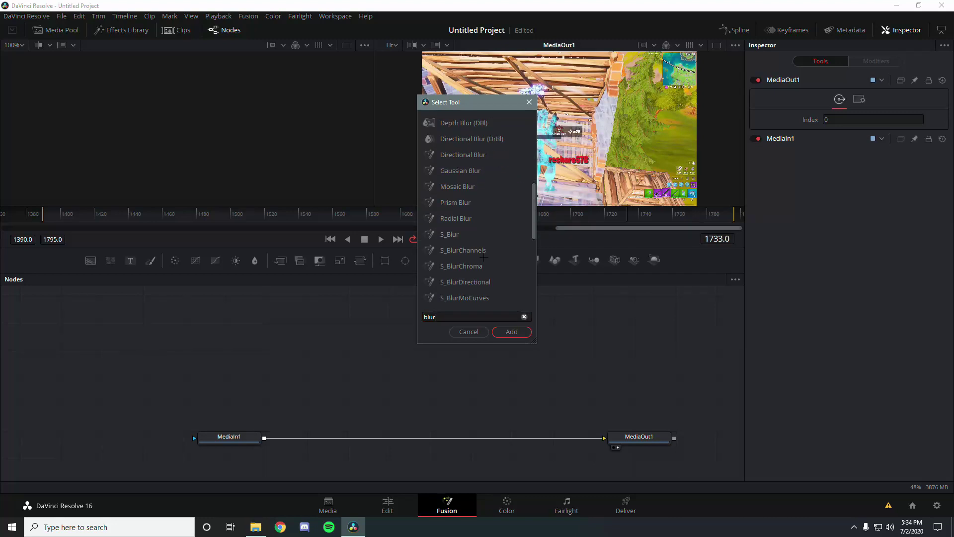
scroll(484, 257, "up", 4)
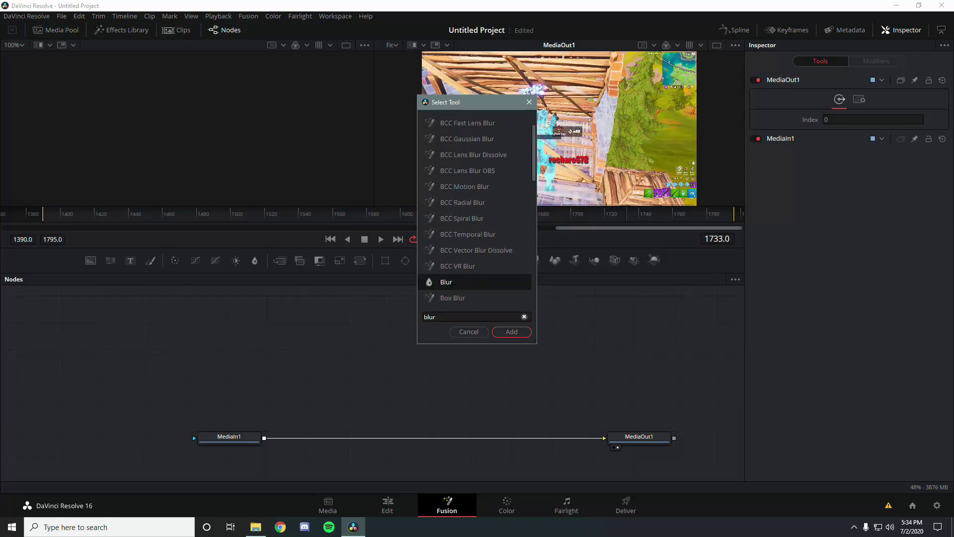
left_click(513, 332)
left_click_drag(579, 394, 416, 435)
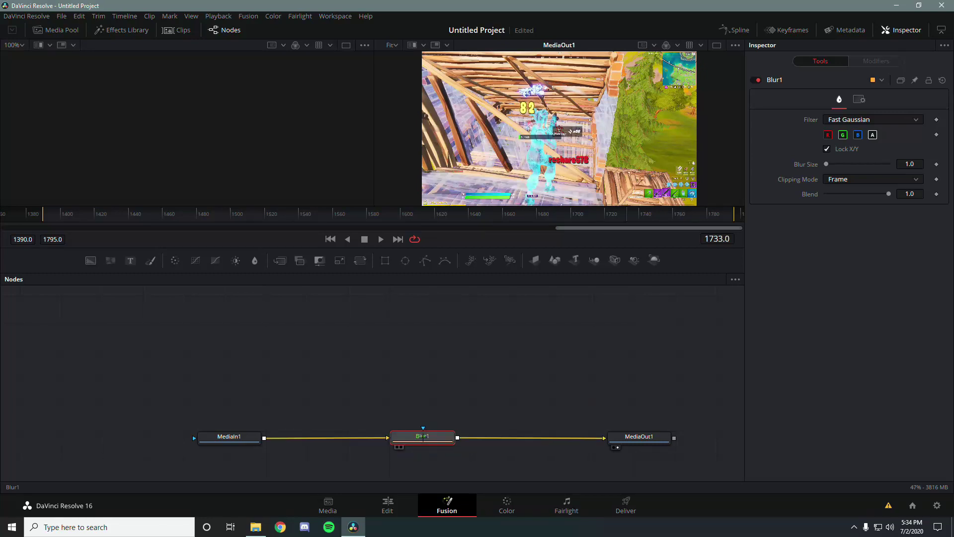
left_click_drag(825, 164, 835, 163)
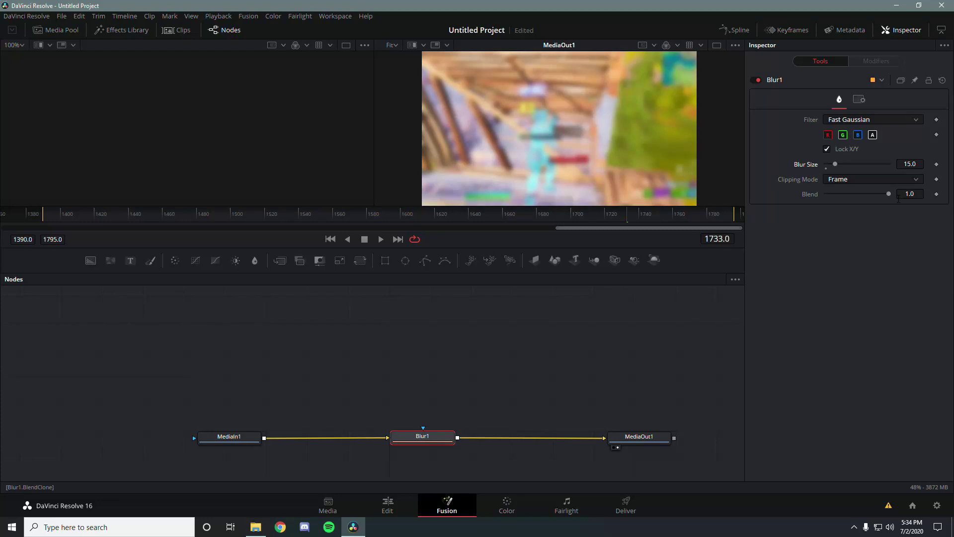
key("Left")
key("Left")
key("Left")
left_click(936, 194)
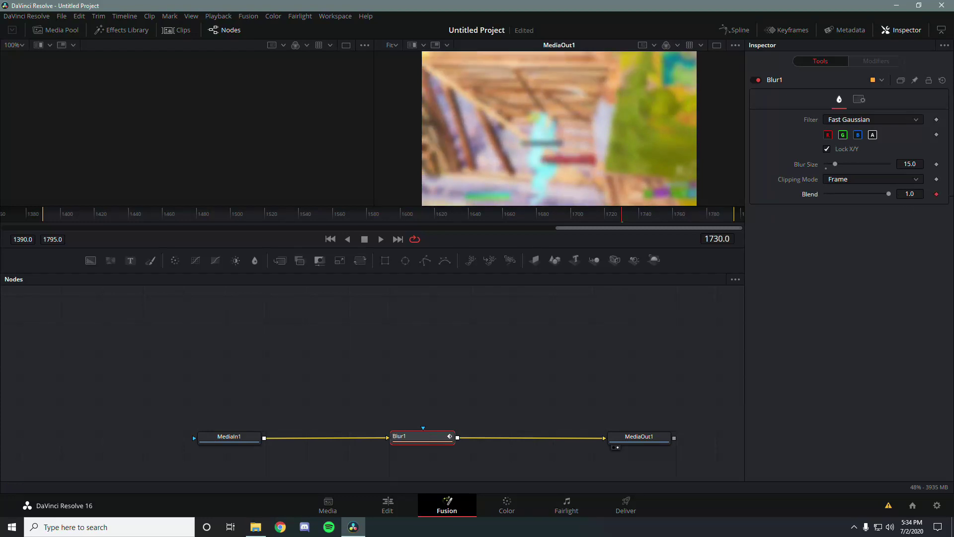
key("Right")
key("Right")
key("Right")
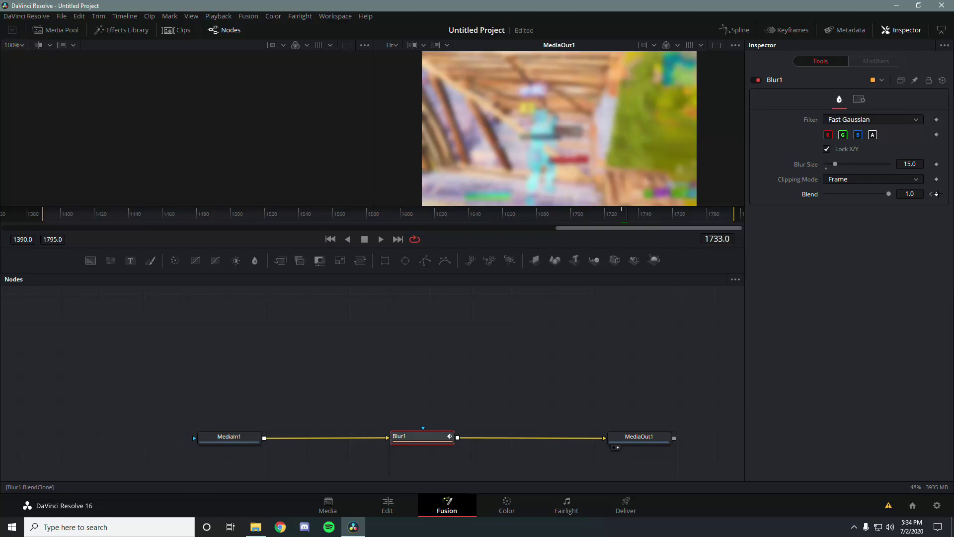
key("Left")
key("Left")
key("Left")
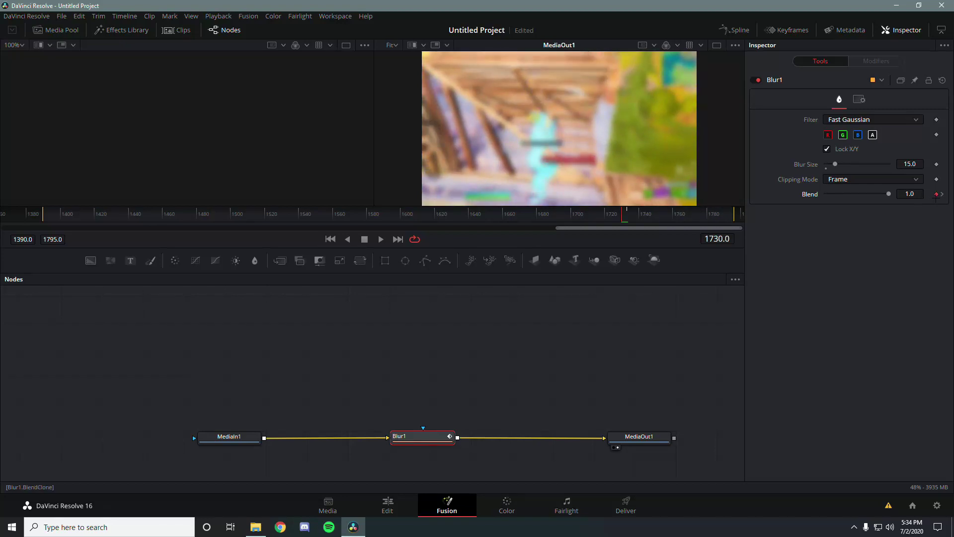
key("Right")
key("Right")
key("Right")
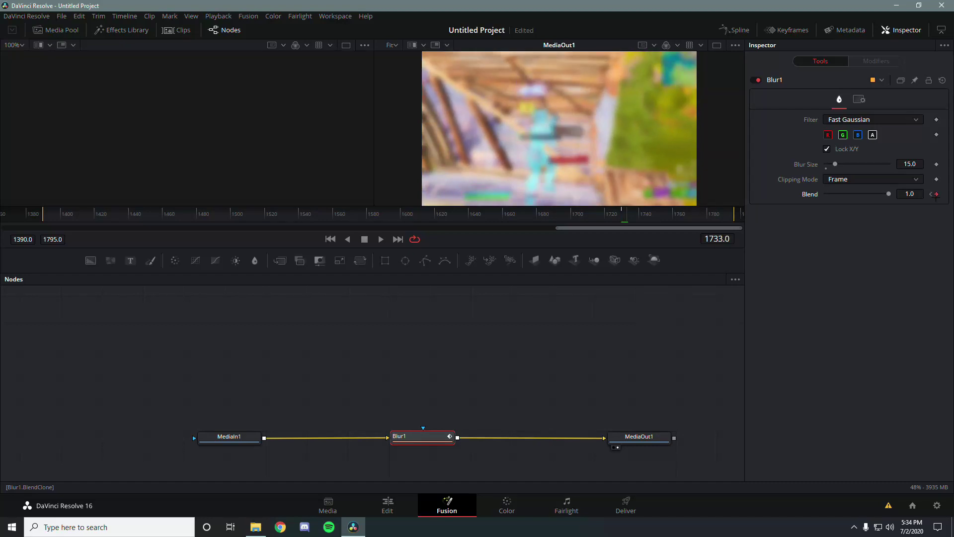
left_click(936, 194)
key("Left")
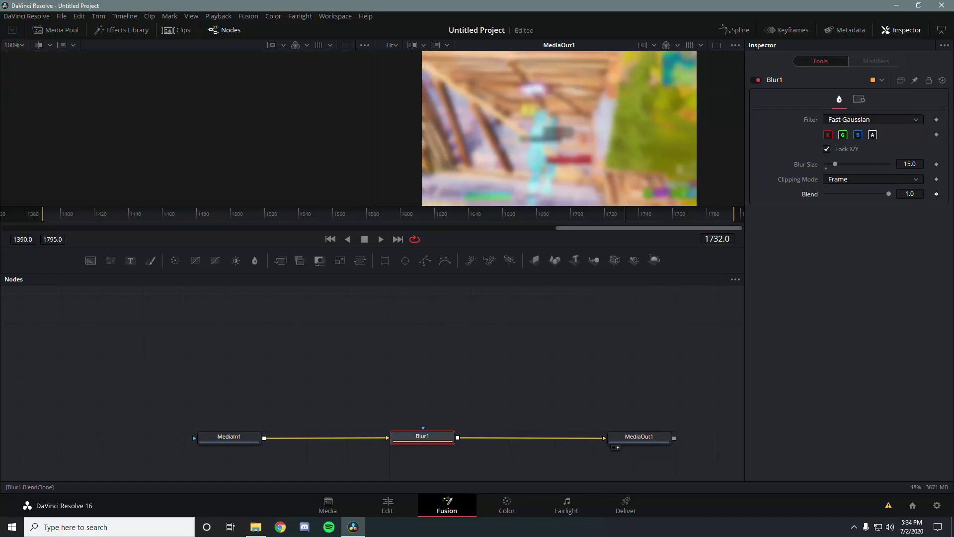
key("Right")
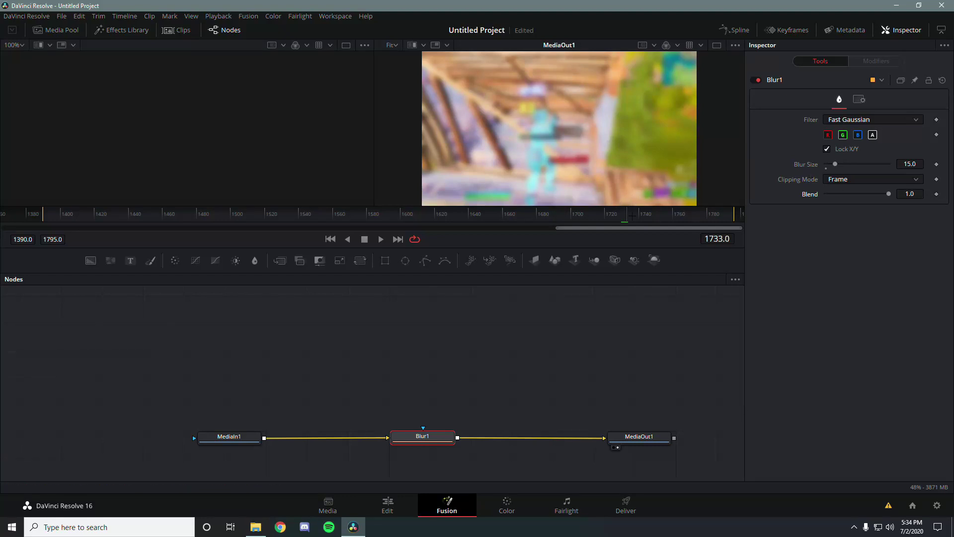
Keyframe the Blur node's Blend at 1.0 on frames 1733 and 1731
left_click(936, 194)
key("Left")
key("Left")
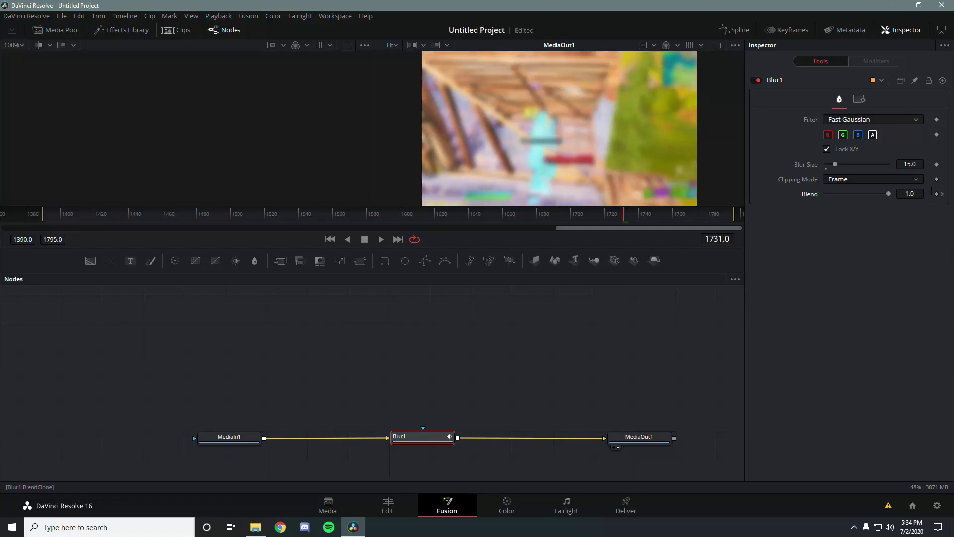
Add a Blend keyframe to the Blur node at frame 1763 and set its value to 0.0
key("Right")
key("Right")
key("Right")
key("Right")
key("Right")
key("Right")
key("Right")
key("Right")
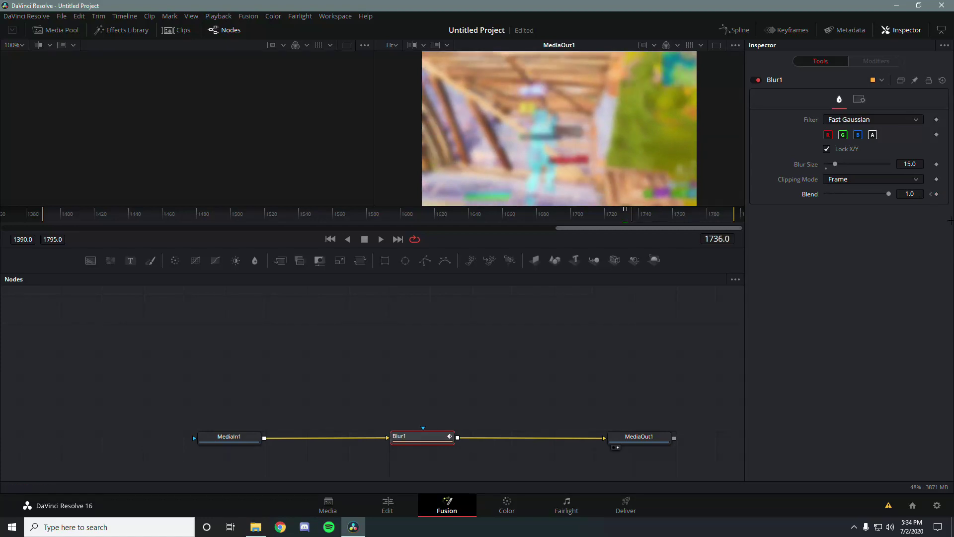
key("Right")
key("Right")
key("Right")
key("Right")
key("Right")
key("Right")
key("Right")
key("Right")
key("Right")
key("Right")
key("Right")
key("Right")
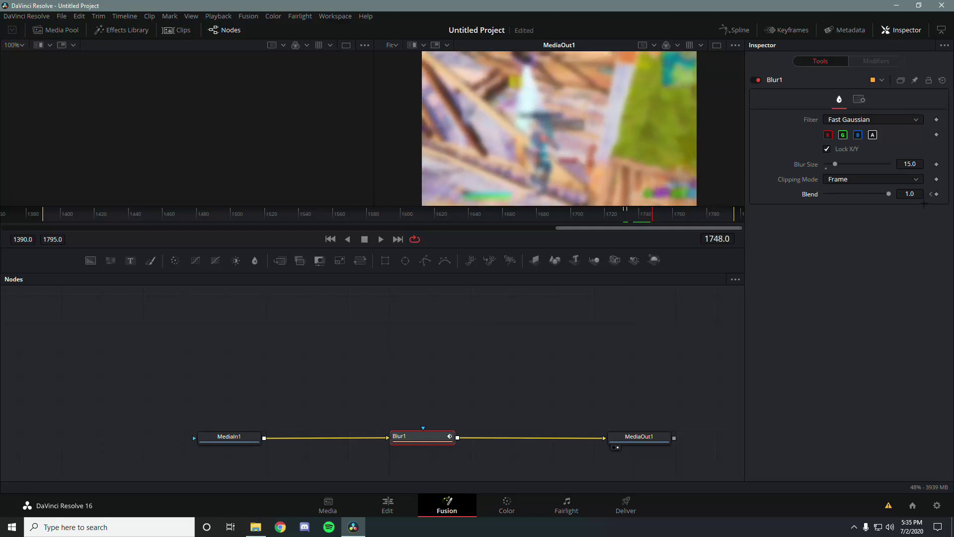
key("Right")
key("Right")
key("Right")
key("Right")
key("Right")
key("Right")
key("Right")
key("Right")
key("Right")
key("Right")
key("Right")
key("Right")
key("Right")
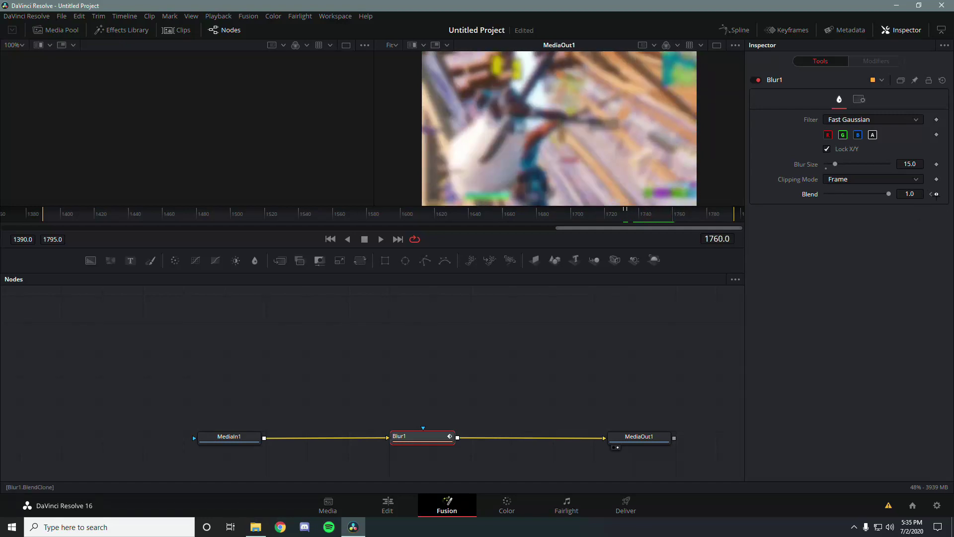
key("Left")
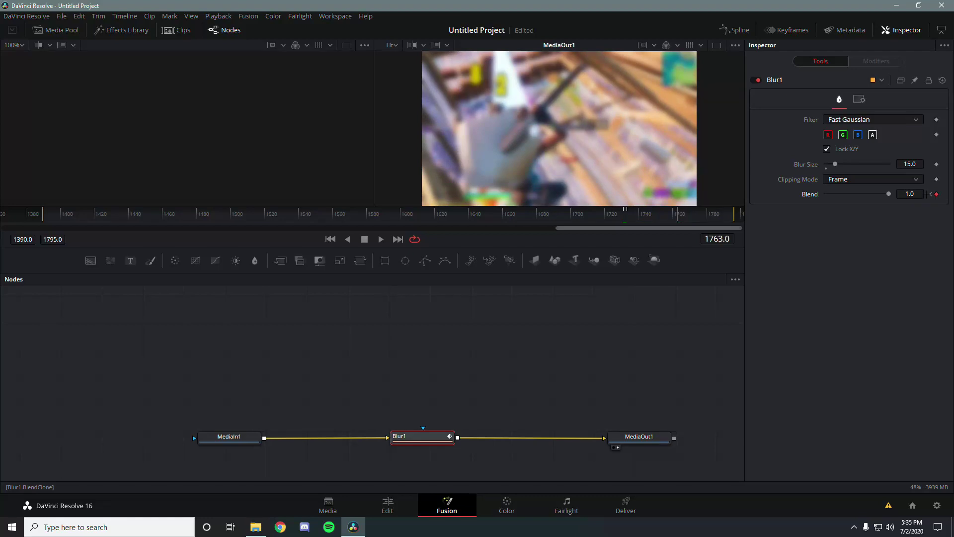
left_click(936, 193)
left_click_drag(888, 194, 825, 193)
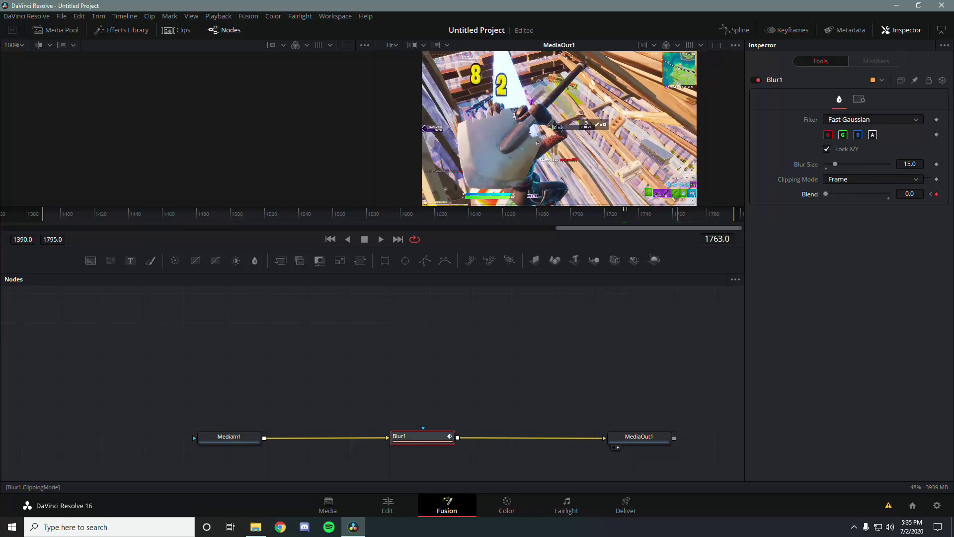
Return to the Blend keyframe at frame 1731 and set its value to 0.0
left_click(930, 194)
key("Left")
key("Left")
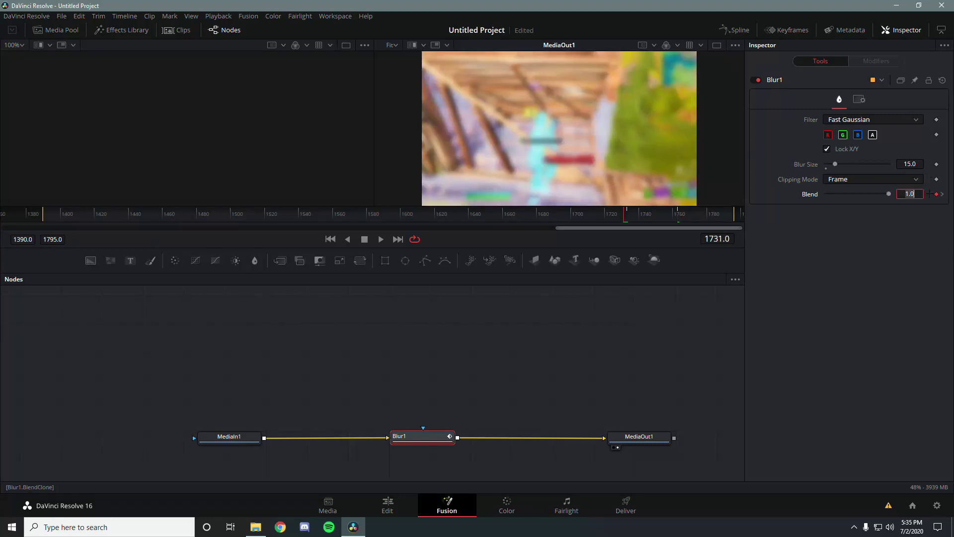
left_click_drag(888, 193, 743, 197)
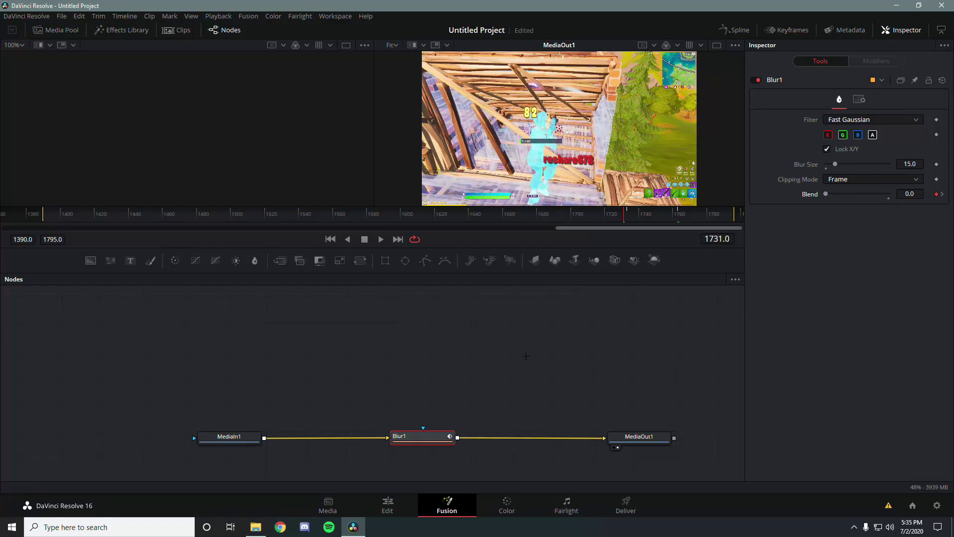
Move the Blur1 node closer to MediaIn1 and play back the blur flash around the final shot
left_click_drag(413, 436, 319, 437)
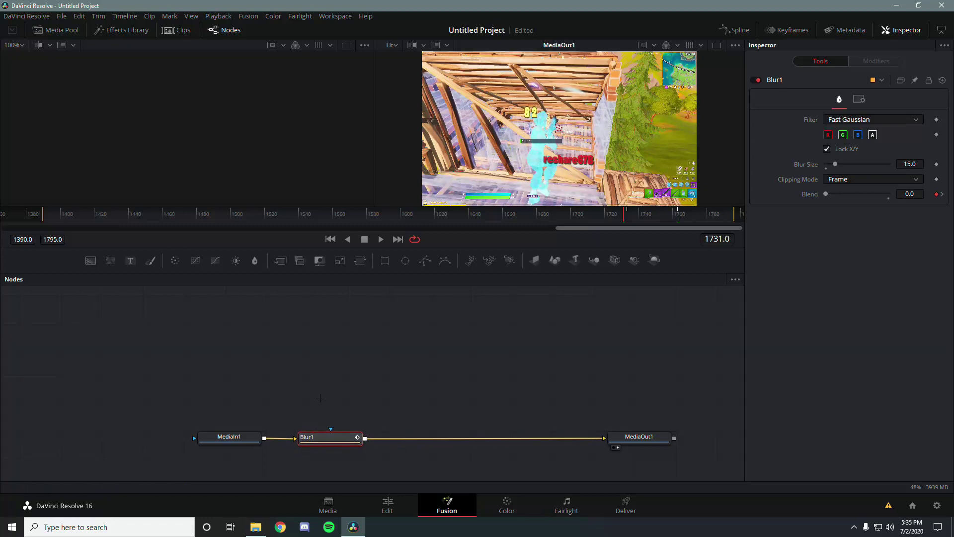
key("space")
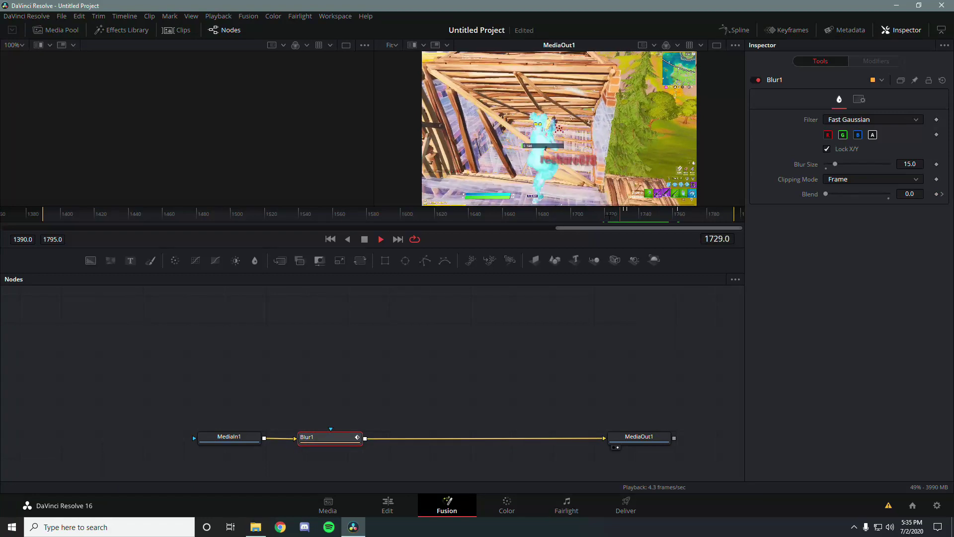
mouse_move(608, 217)
left_mouse_down()
mouse_move(630, 212)
mouse_move(616, 209)
left_mouse_up()
key("space")
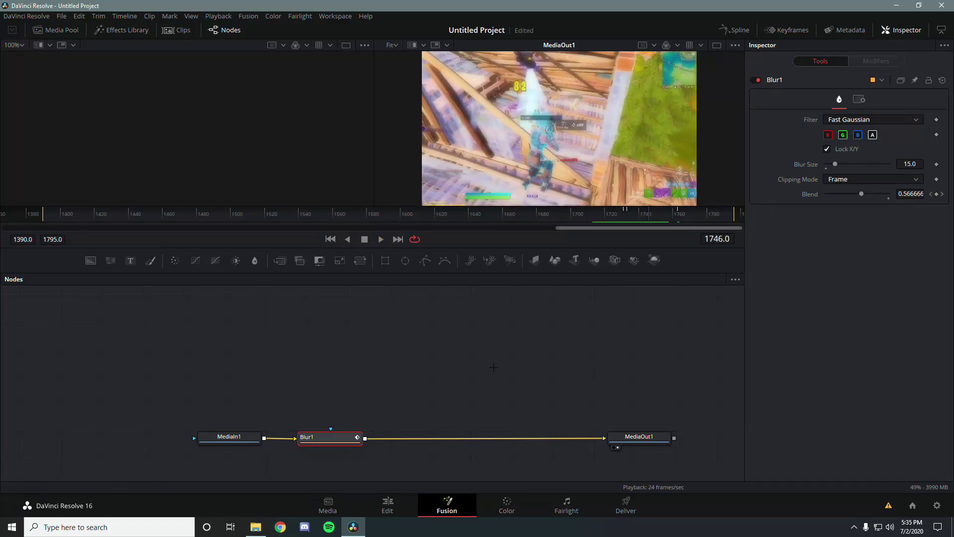
Search the tools for Camera Shake and insert a Camera Shake (CShk) node after Blur1
key("shift+space")
type("Blur")
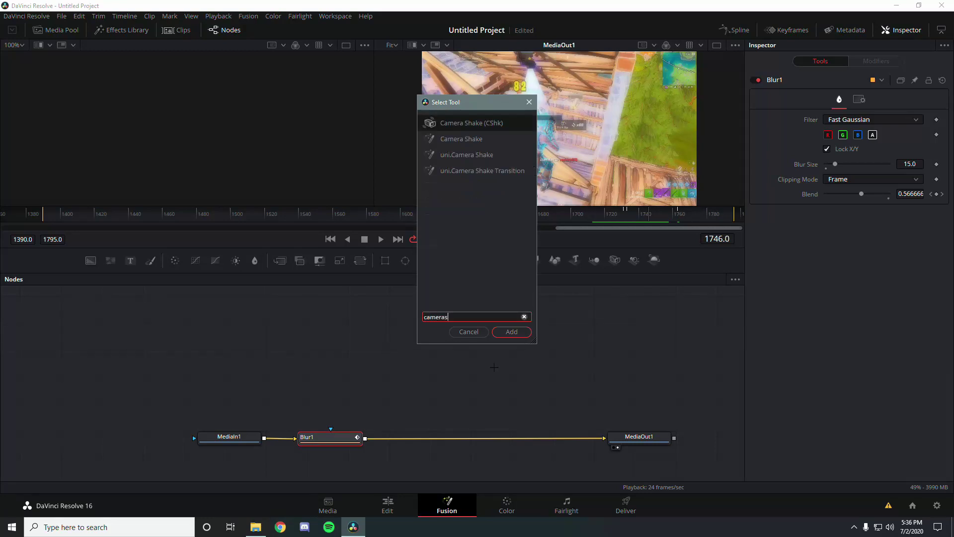
key("BackSpace")
key("BackSpace")
key("BackSpace")
key("BackSpace")
key("BackSpace")
key("BackSpace")
key("BackSpace")
key("BackSpace")
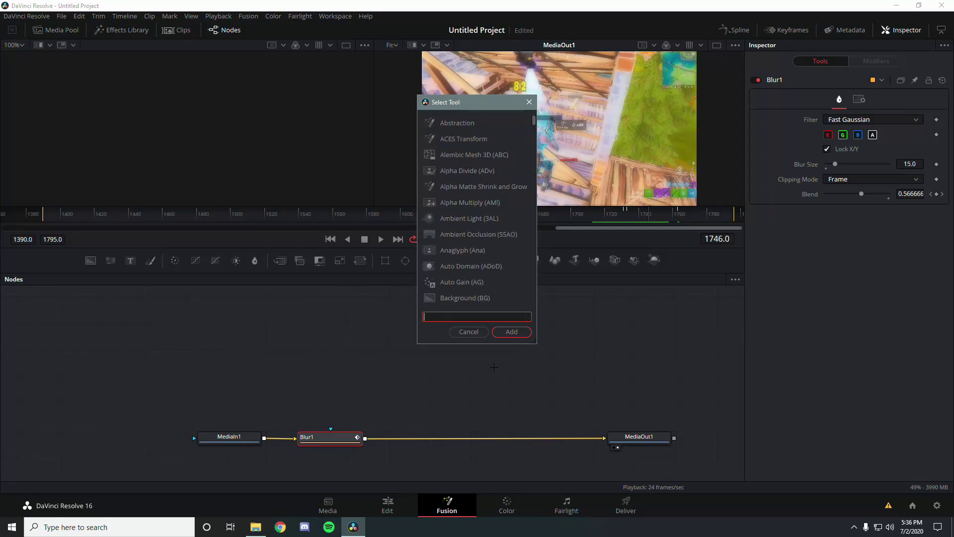
type("camera shake")
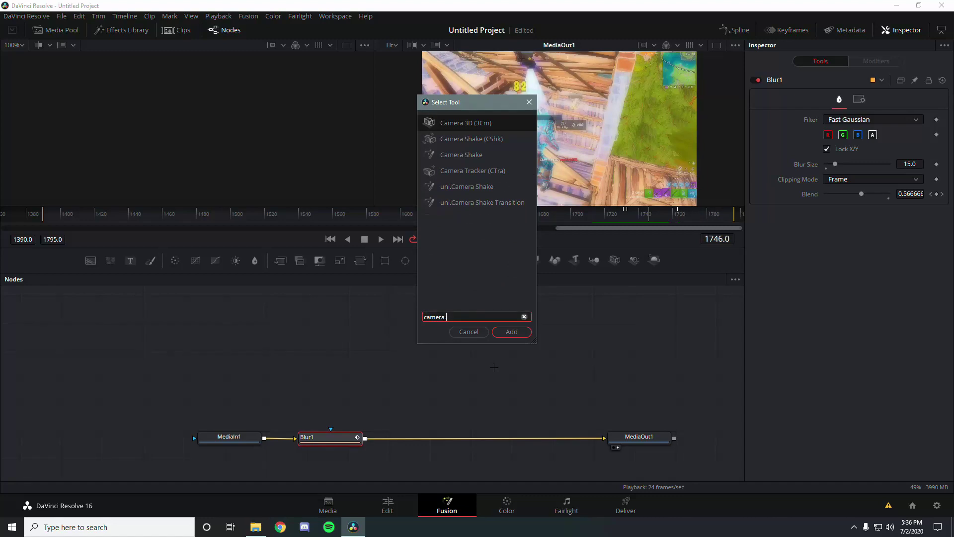
key("BackSpace")
key("BackSpace")
key("BackSpace")
key("BackSpace")
key("BackSpace")
key("BackSpace")
left_click(489, 141)
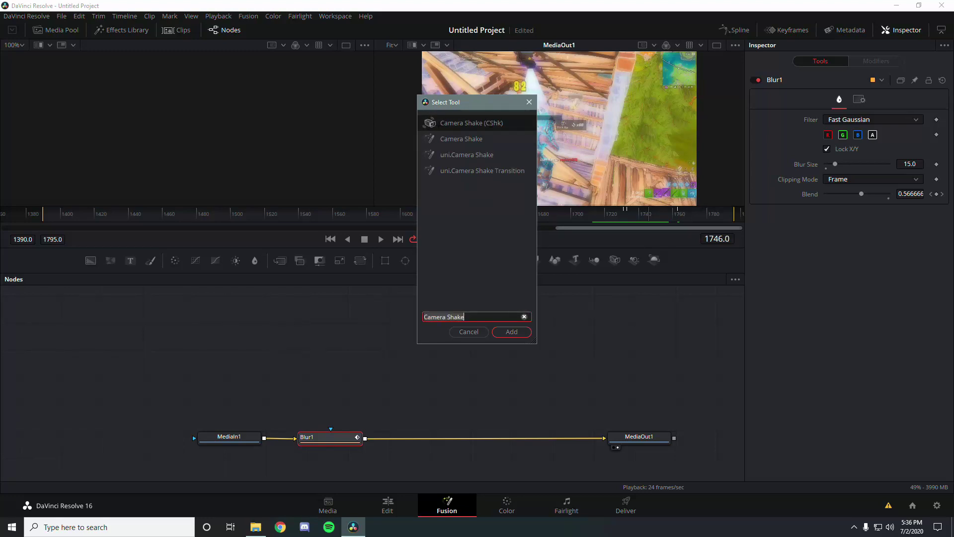
key("Return")
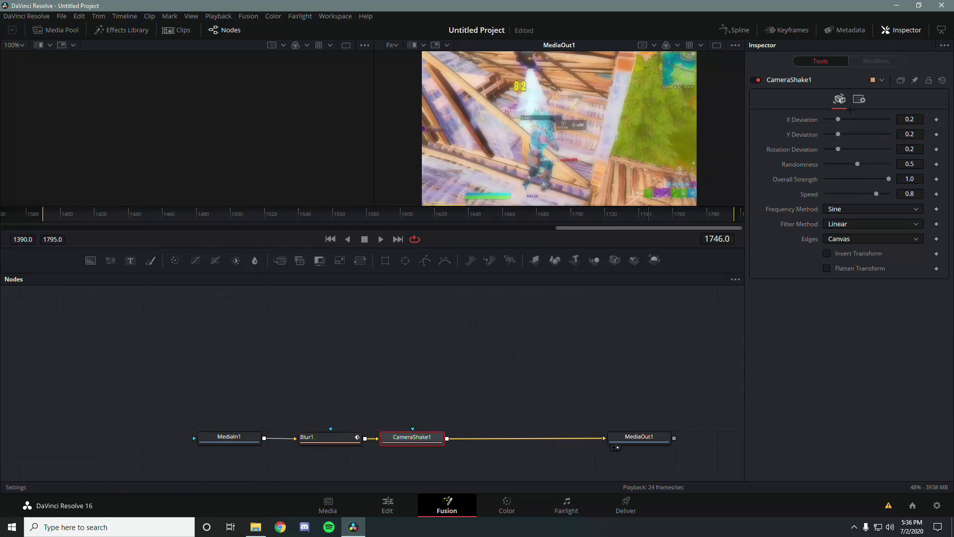
Set the camera shake's X Deviation and Y Deviation to 0.0 and its Rotation Deviation to 0.543
left_click_drag(837, 119, 742, 126)
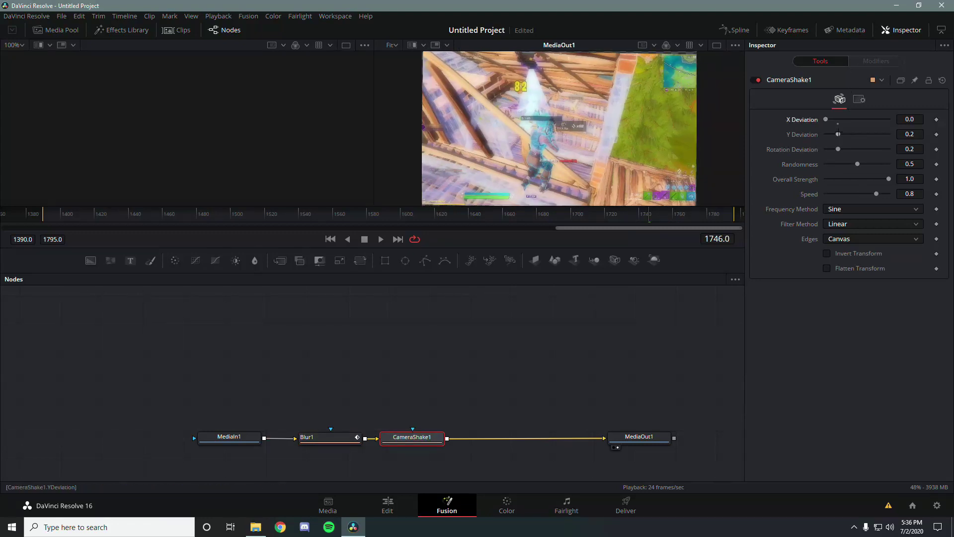
left_click_drag(837, 134, 817, 135)
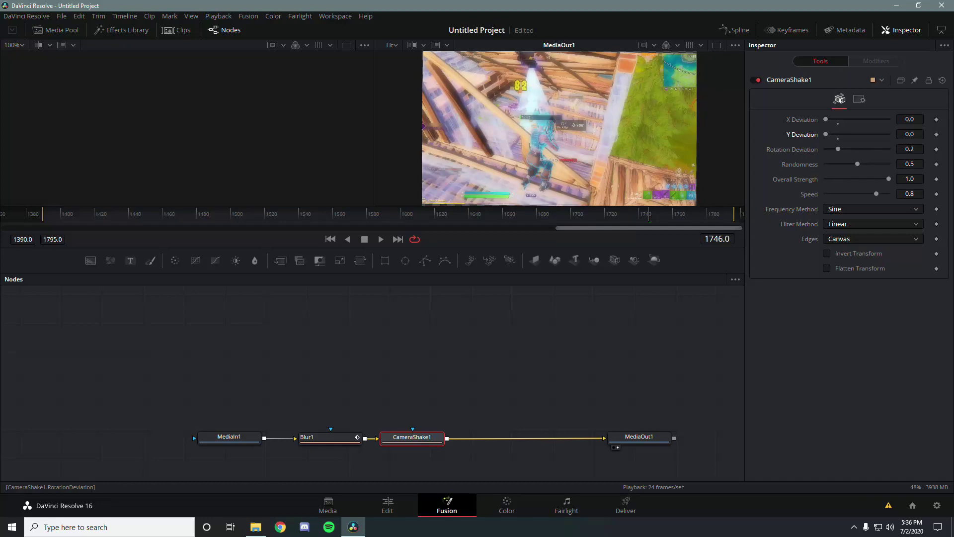
left_click_drag(838, 149, 860, 149)
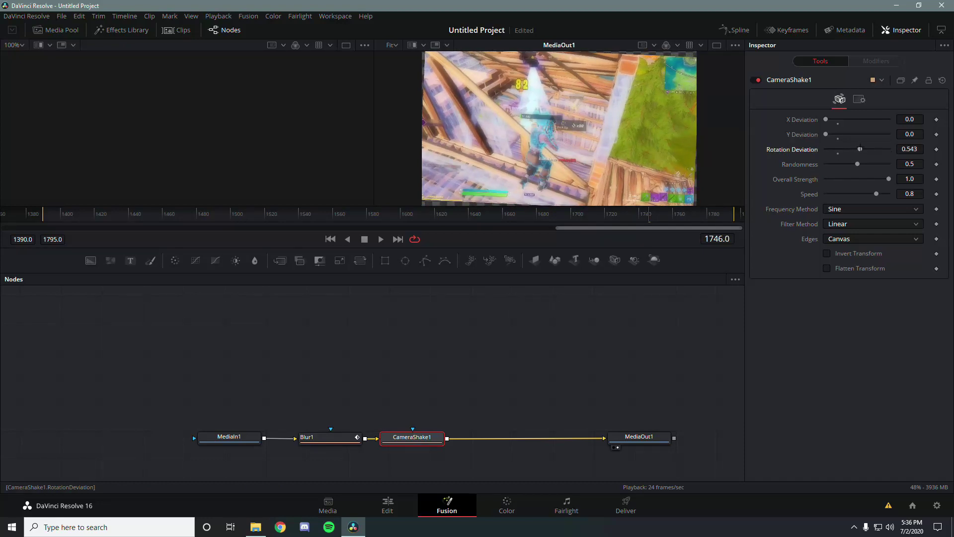
Set the camera shake's Randomness to 0.717, Speed to 0.283 and Edges to Mirror
left_click_drag(858, 163, 870, 164)
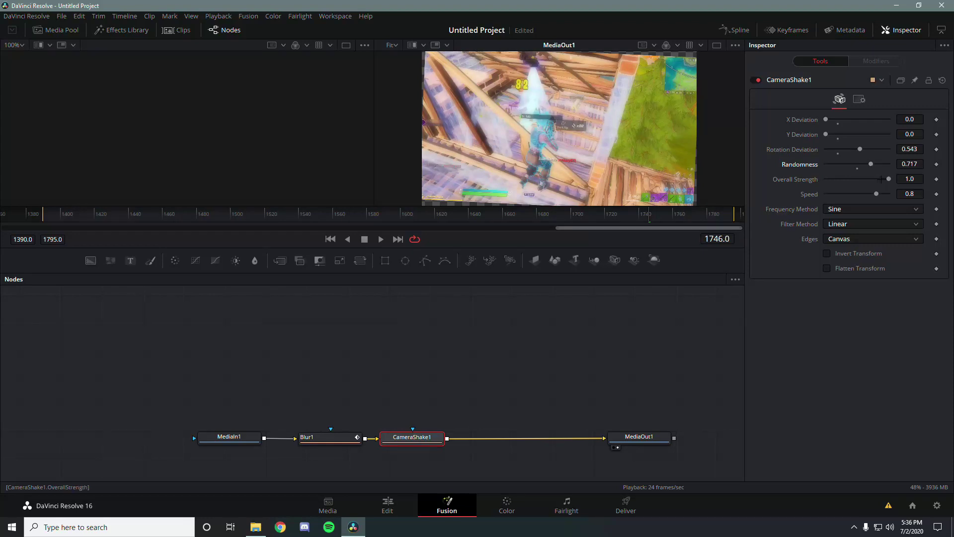
left_click_drag(876, 194, 842, 198)
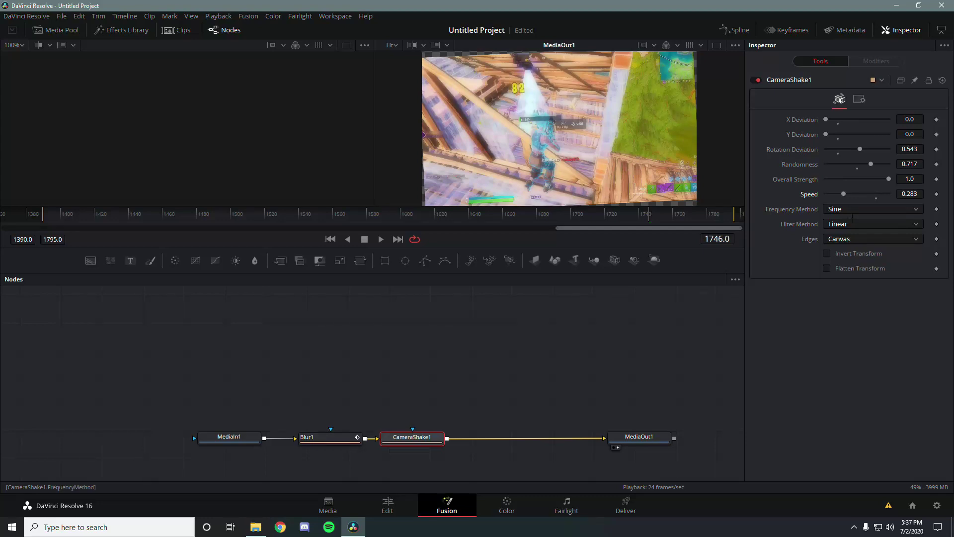
left_click(848, 239)
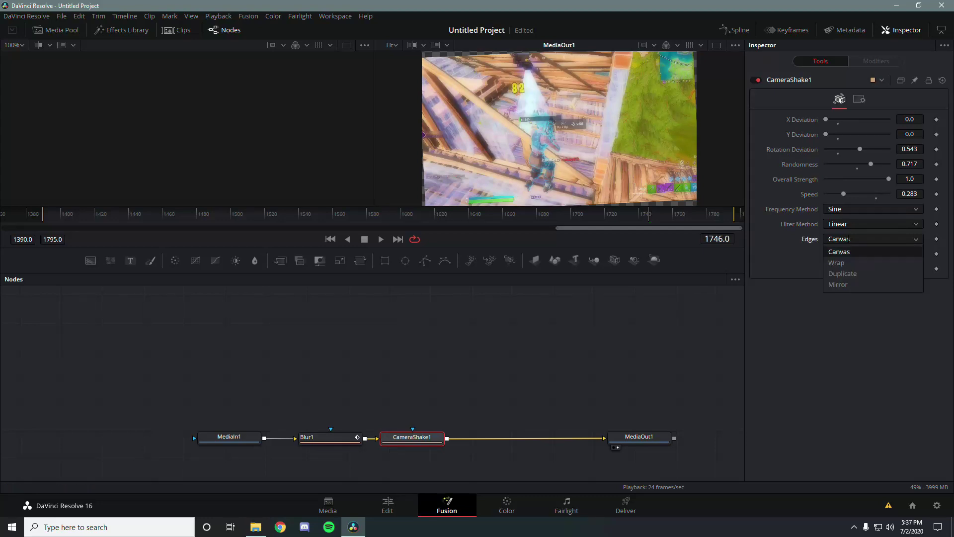
left_click(846, 282)
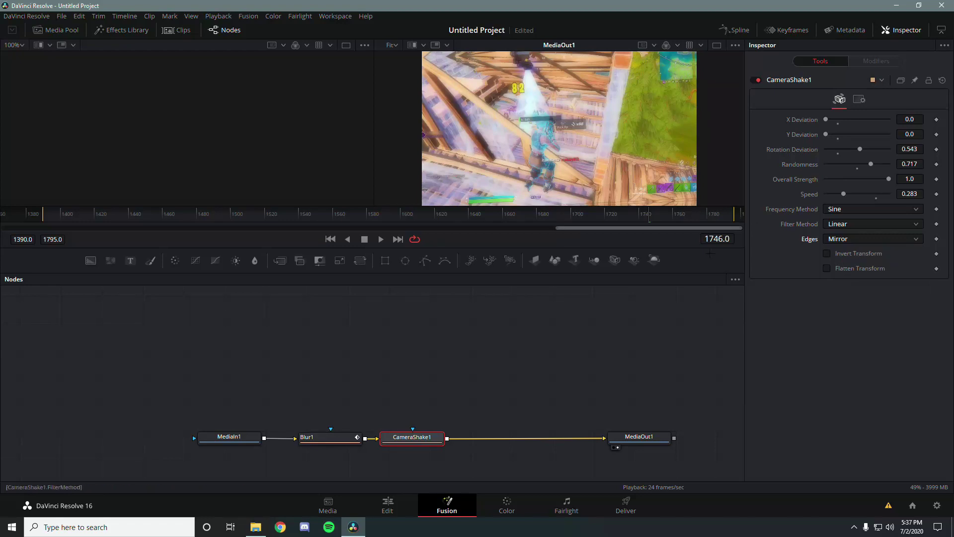
Keyframe the camera shake's Rotation Deviation at 0.543 on frame 1746 and at 0.0 on frame 1743
left_click(936, 149)
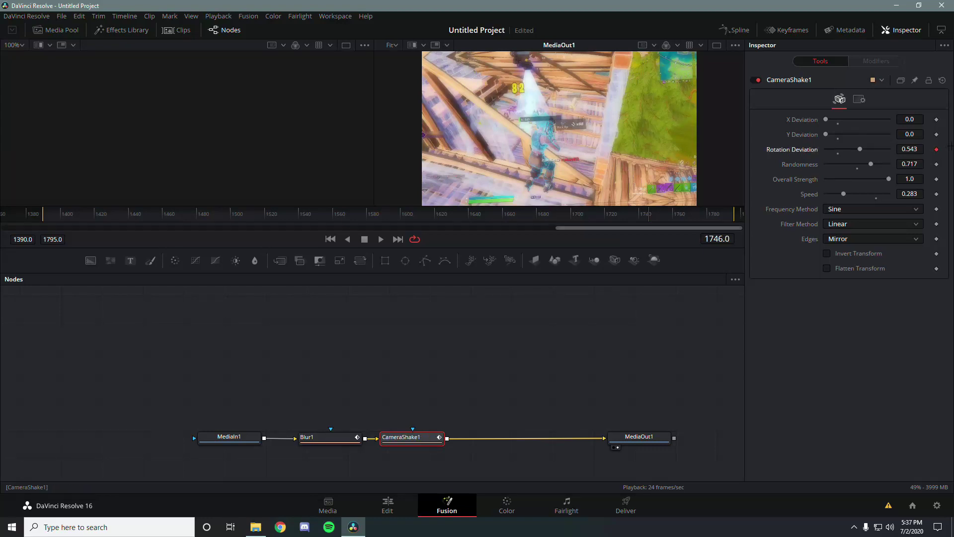
key("Left")
key("Left")
key("Left")
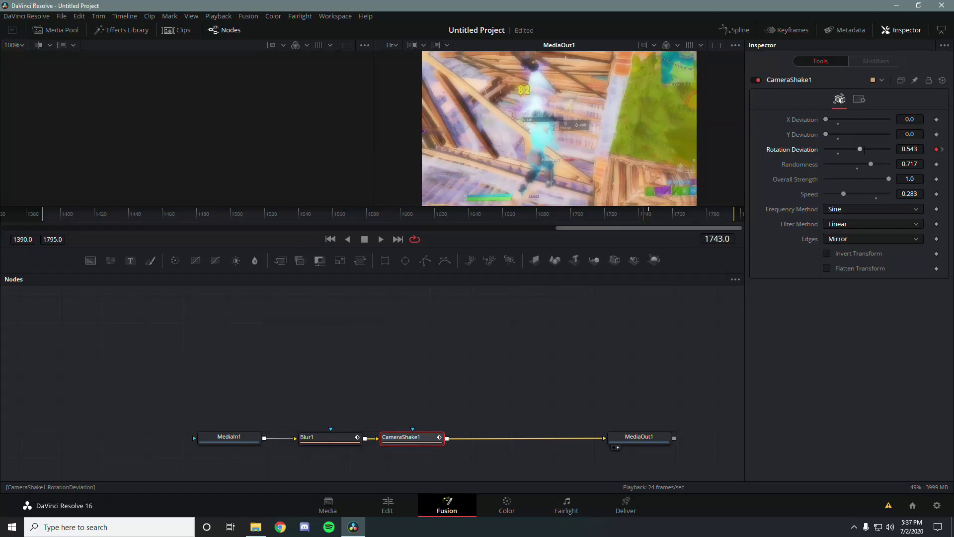
left_click_drag(861, 149, 743, 153)
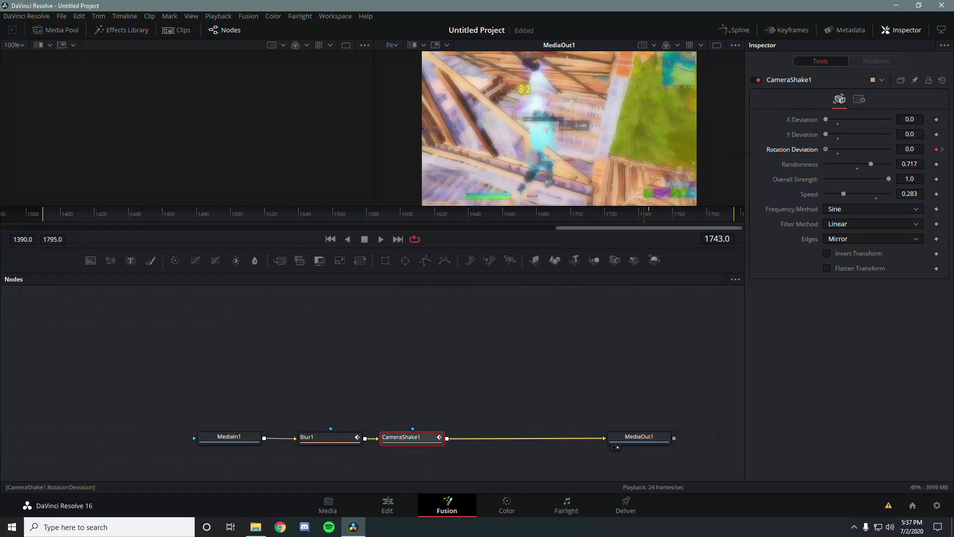
Play the shake on from the frame 1746 keyframe and add a Rotation Deviation keyframe at frame 1785
left_click(941, 149)
key("space")
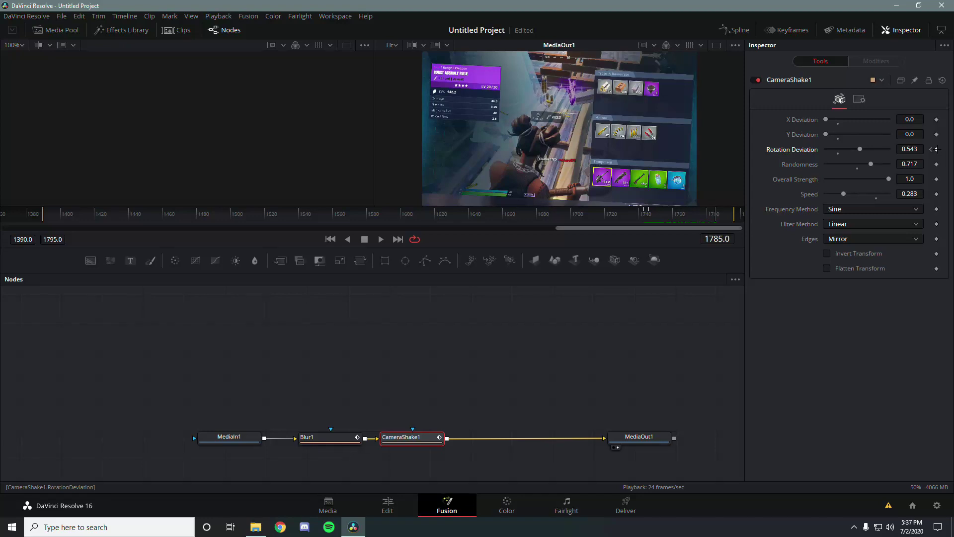
left_click(937, 149)
Return to the Edit page and play back the end of the replay clip repeatedly to review the blur and shake
left_click(387, 505)
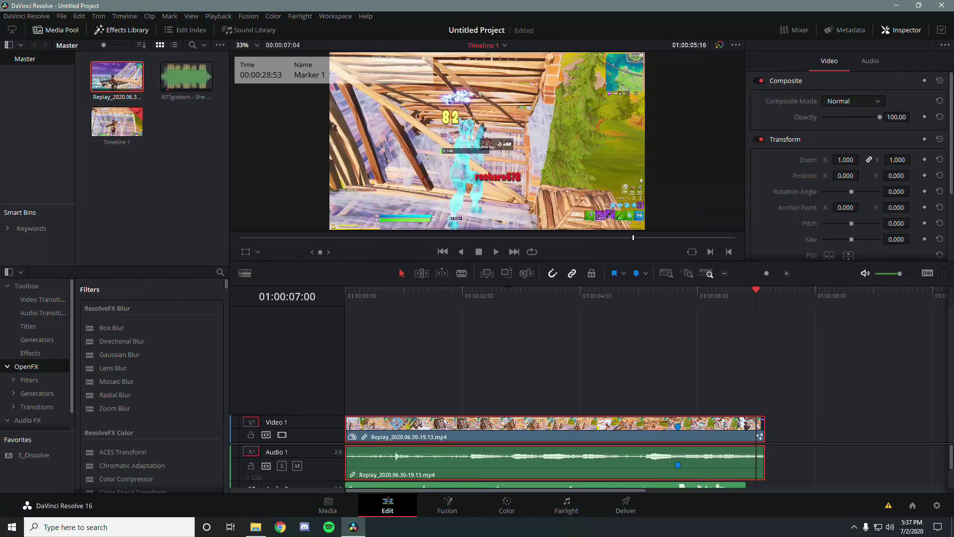
mouse_move(616, 305)
left_mouse_down()
mouse_move(457, 310)
mouse_move(607, 314)
left_mouse_up()
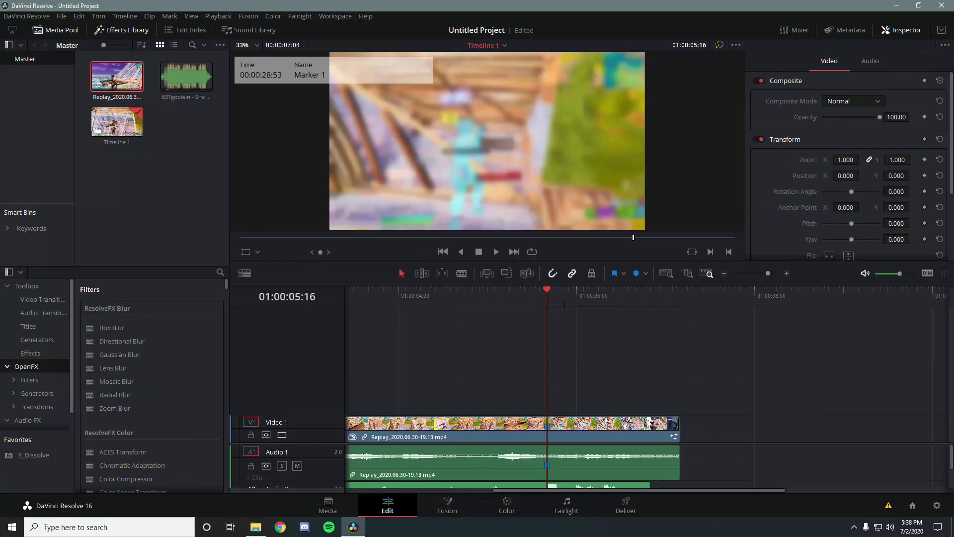
left_click_drag(547, 302, 474, 311)
key("space")
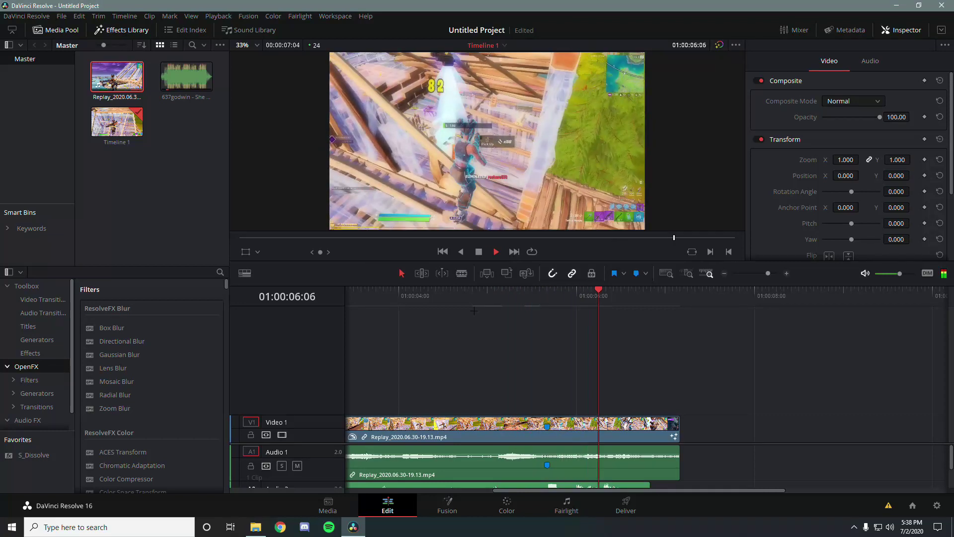
key("space")
left_click(468, 300)
key("space")
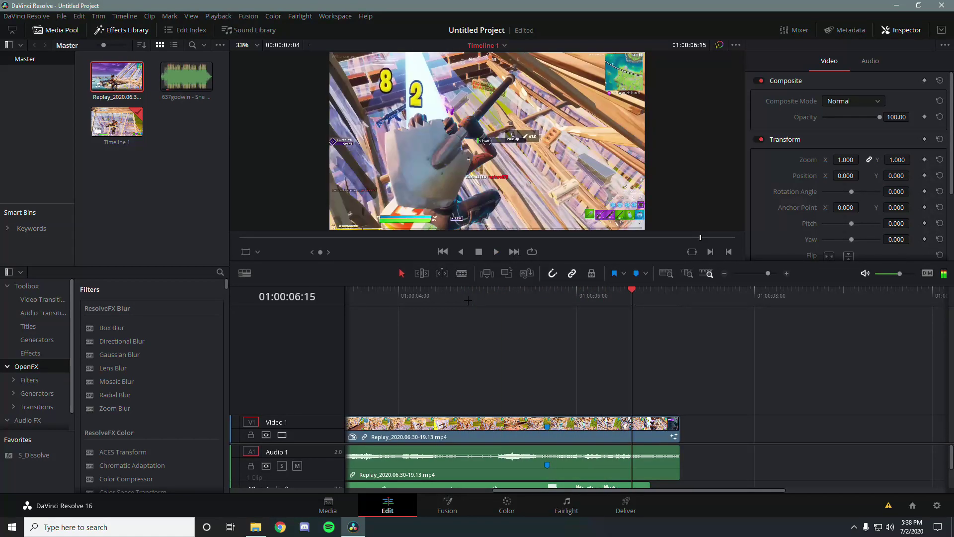
key("space")
left_click_drag(467, 300, 450, 300)
key("space")
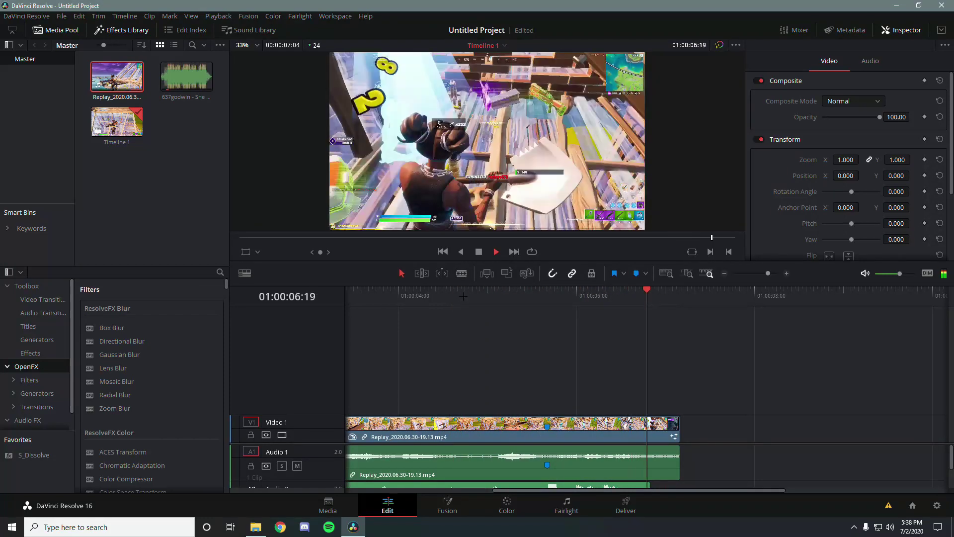
Place the playhead on Marker 1 at 01:00:05:16, select the replay clip and open it in Fusion
left_click_drag(539, 293, 539, 293)
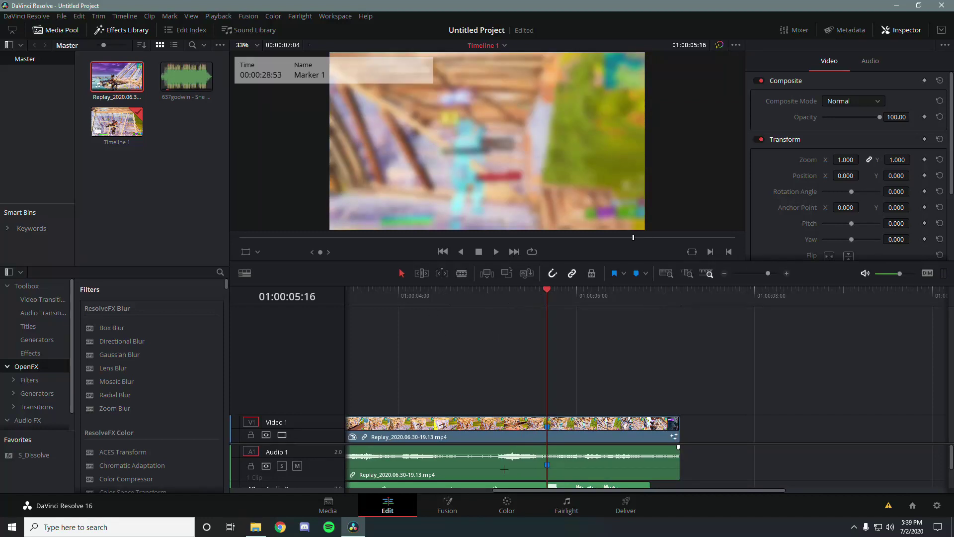
left_click(549, 428)
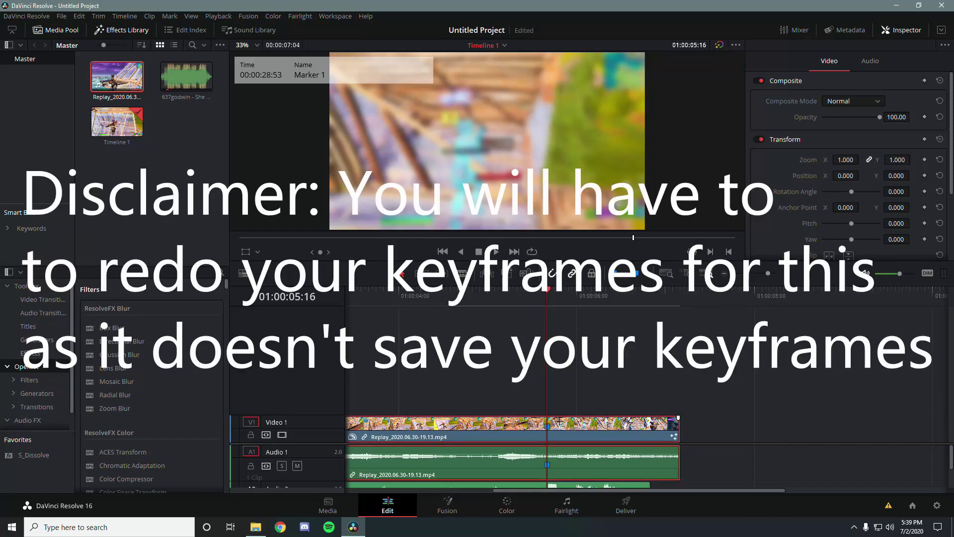
left_click(447, 504)
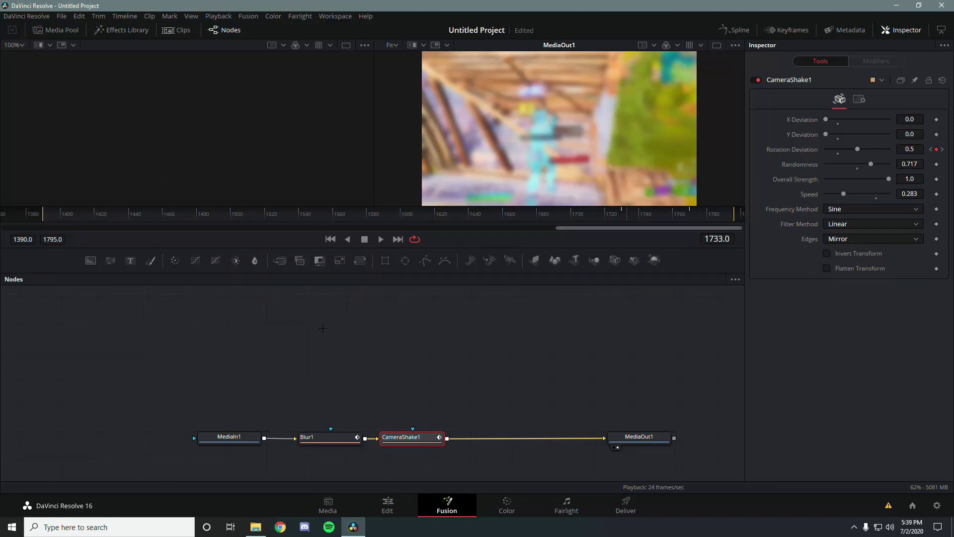
Select the Blur1 and CameraShake1 nodes together and start saving all their settings to a file
left_click_drag(295, 378, 450, 460)
left_click(422, 438)
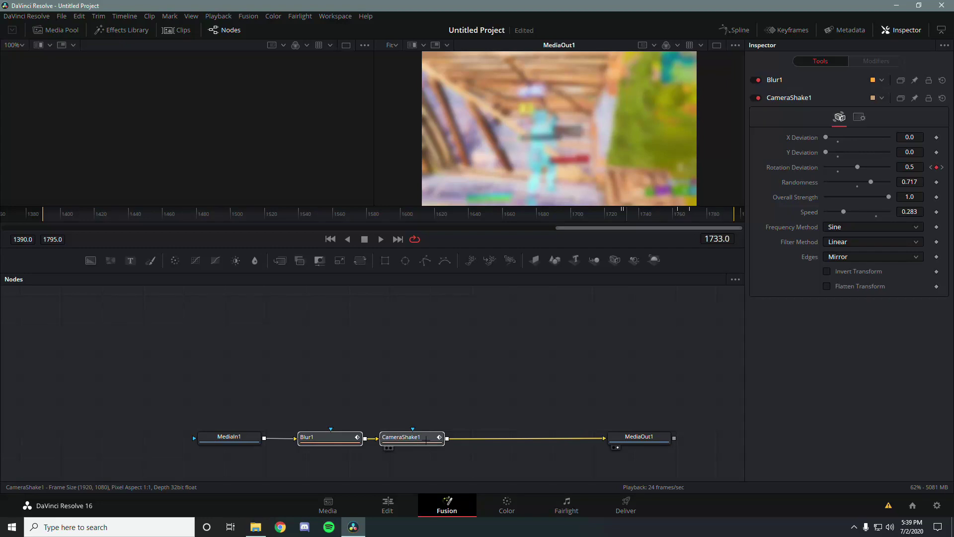
left_click_drag(319, 399, 449, 472)
left_click_drag(298, 374, 458, 468)
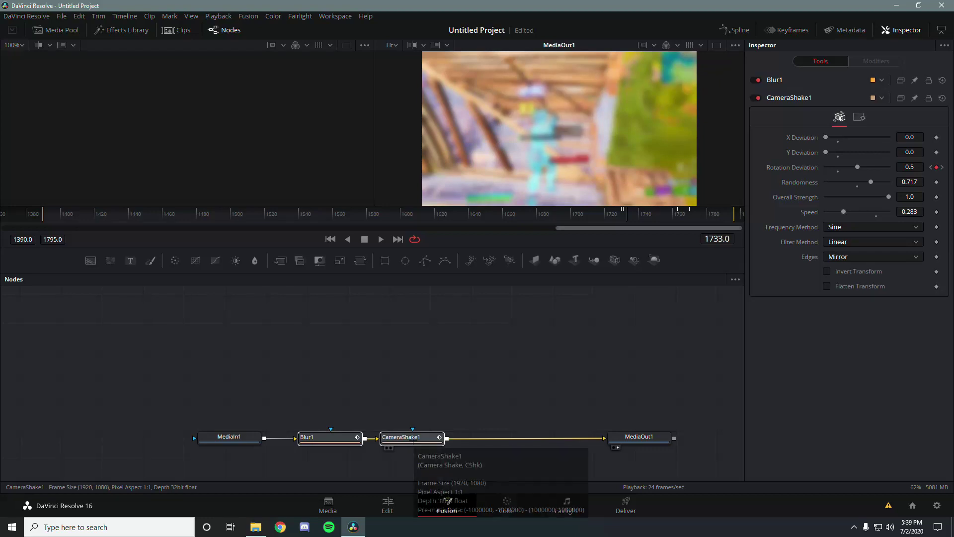
left_click(413, 437)
right_click(412, 438)
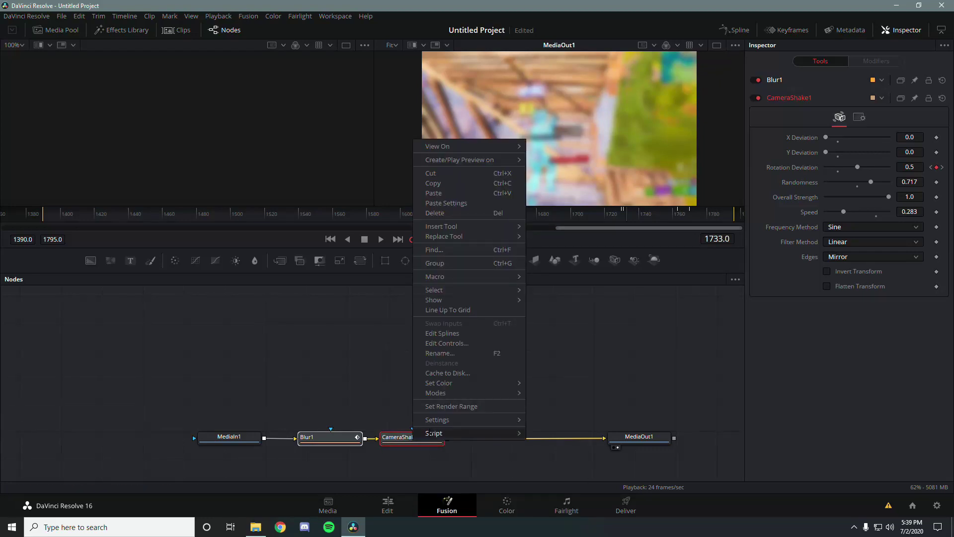
mouse_move(450, 420)
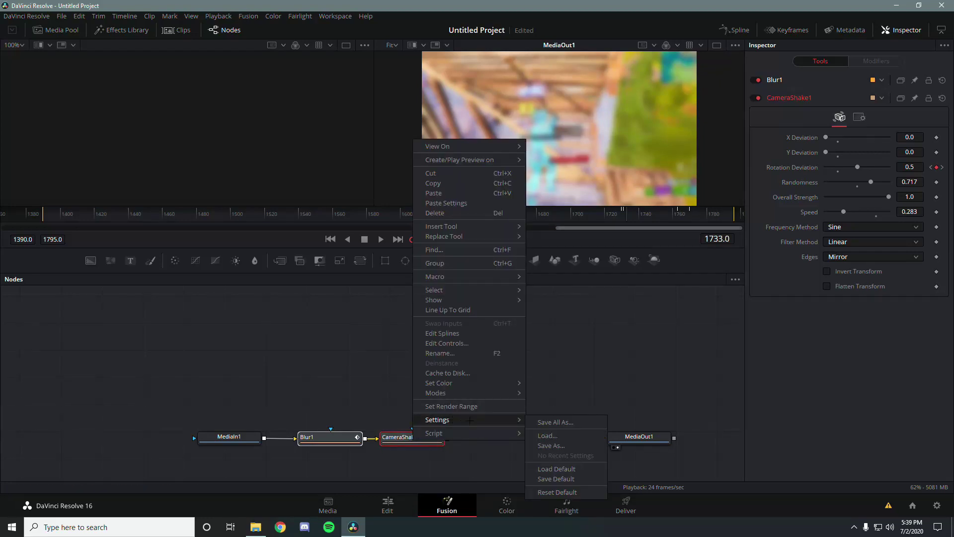
left_click(555, 422)
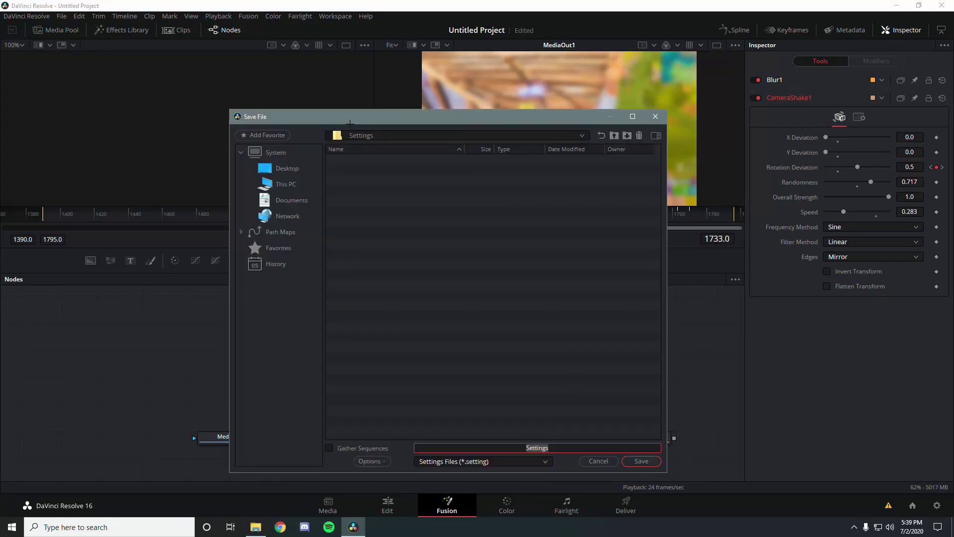
Name the settings file "nnumby and clerke shake (no plugin)" and save it to the Desktop
left_click_drag(350, 123, 395, 100)
left_click(541, 425)
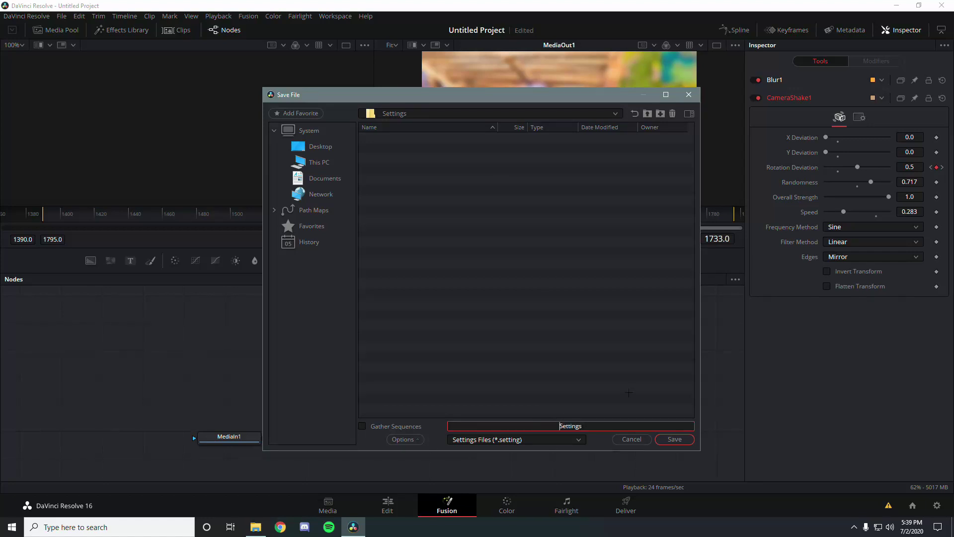
key("ctrl+a")
type("nnumby and clerke shake (no plugin)")
left_click(428, 294)
left_click(314, 149)
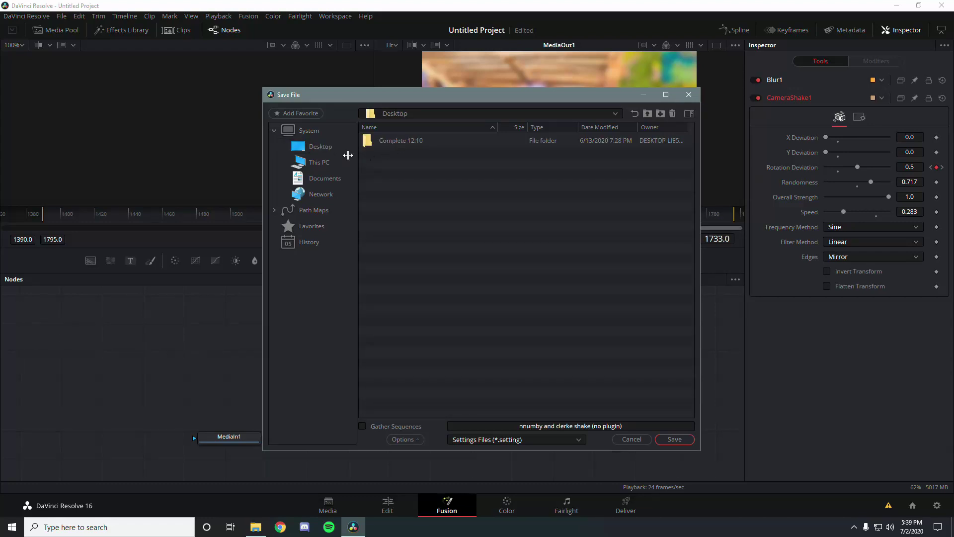
left_click(317, 162)
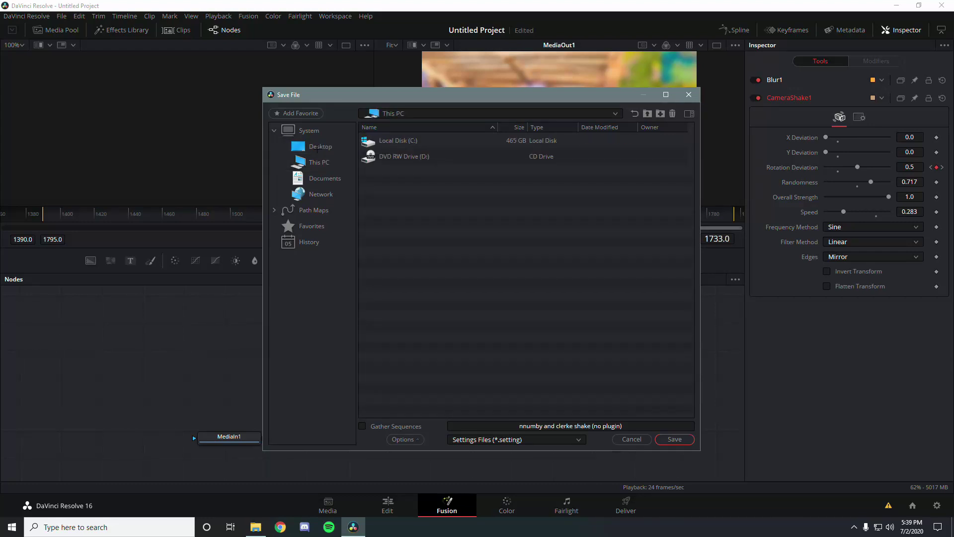
left_click(318, 147)
left_click(666, 440)
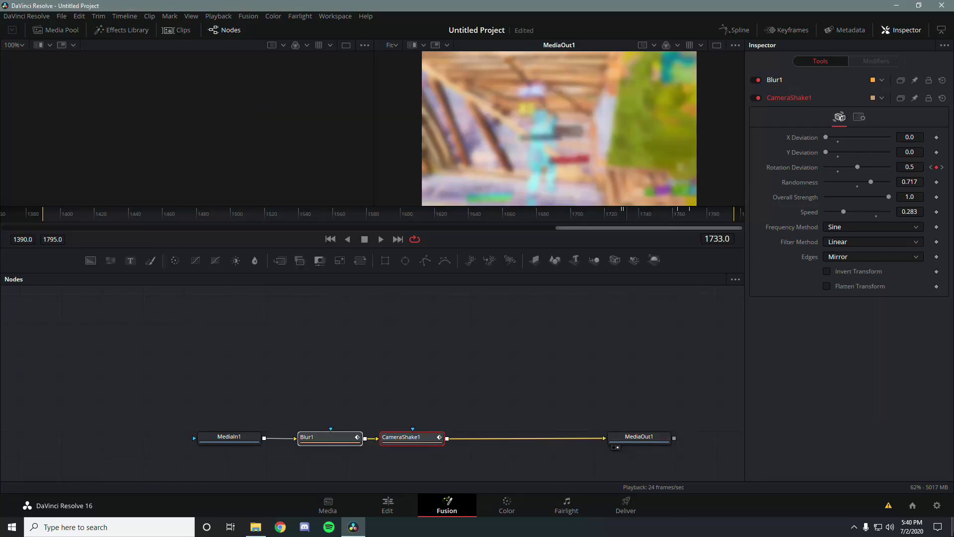
Load the saved .setting file from the Windows desktop into the Fusion node graph, and delete the imported Blur and Camera Shake copies
key("super+d")
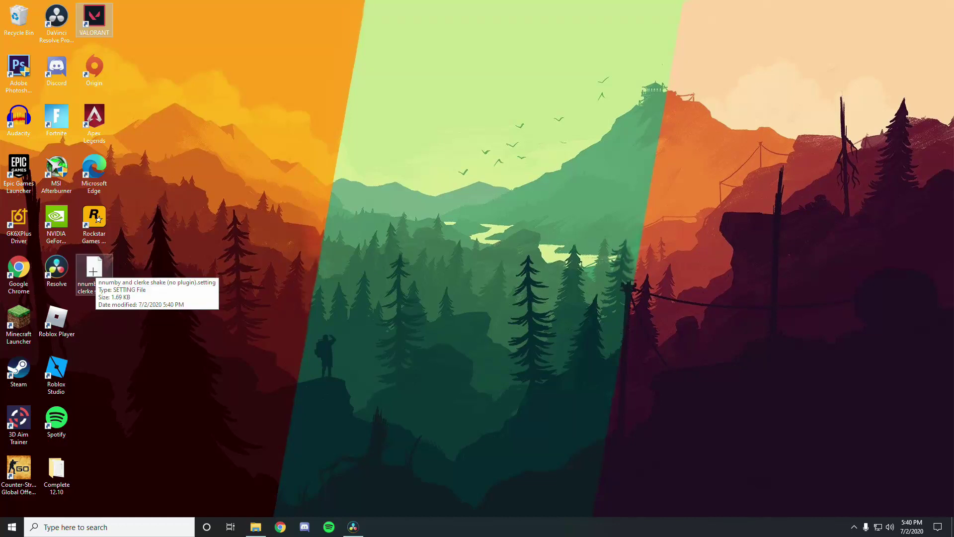
left_click_drag(93, 271, 450, 347)
key("alt+Tab")
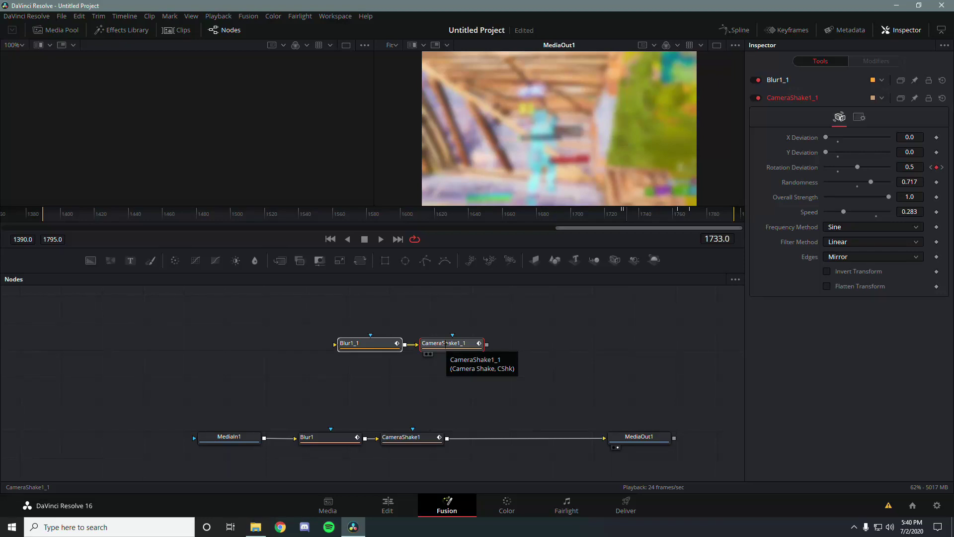
key("Delete")
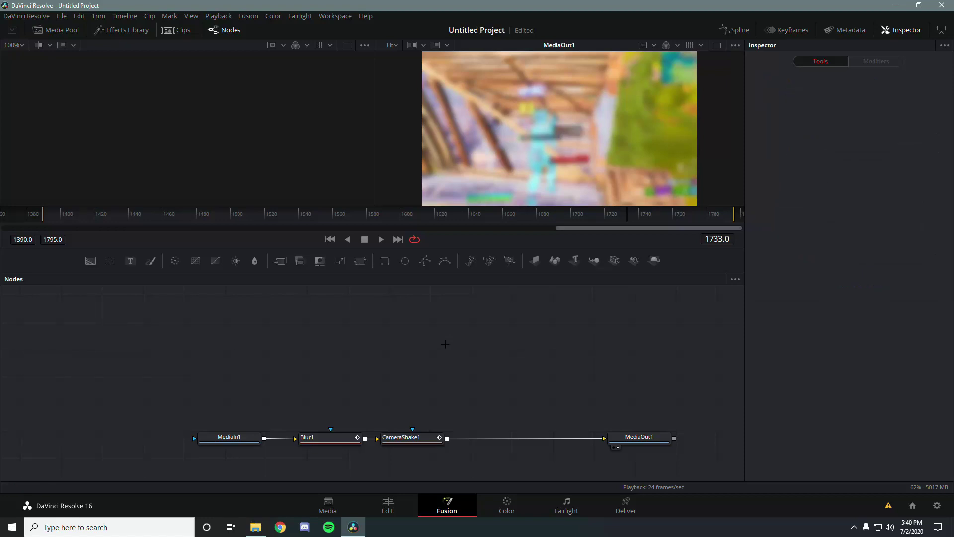